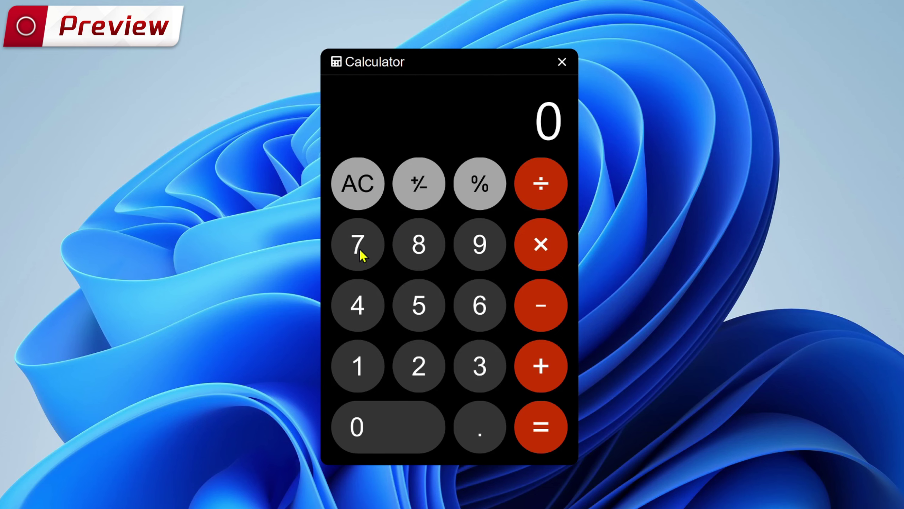
Enter 7, toggle its sign to negative and back to positive, and clear the display.
{"action": "left_click", "coordinate": [358, 251]}
{"action": "left_click", "coordinate": [418, 193]}
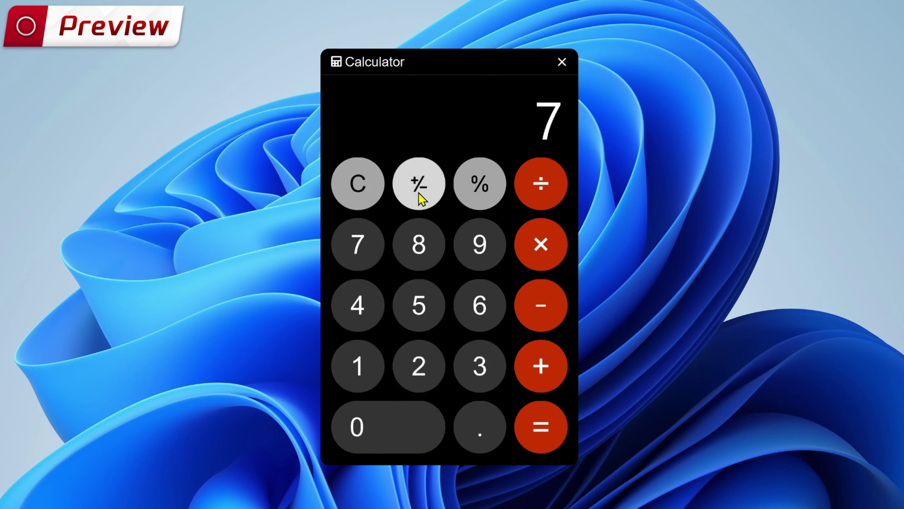
{"action": "left_click", "coordinate": [418, 193]}
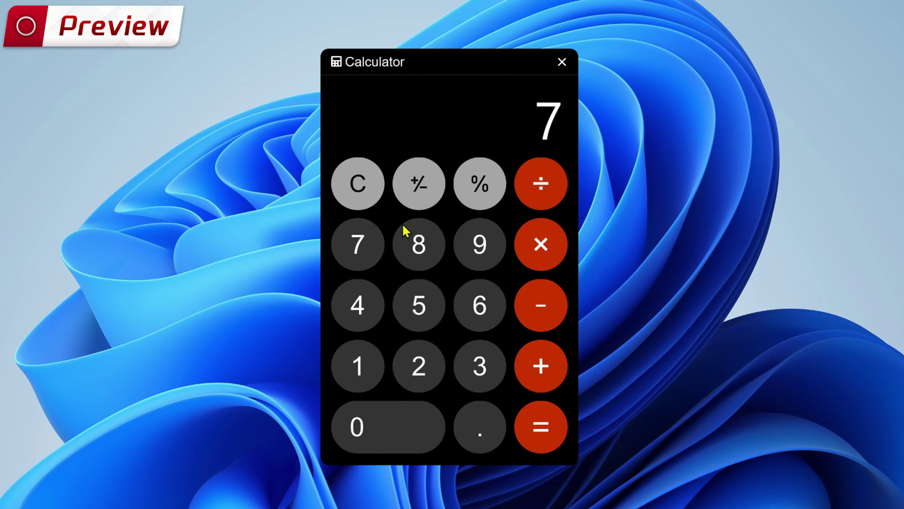
{"action": "left_click", "coordinate": [369, 202]}
Convert 5 to a percentage and clear the display.
{"action": "left_click", "coordinate": [425, 316]}
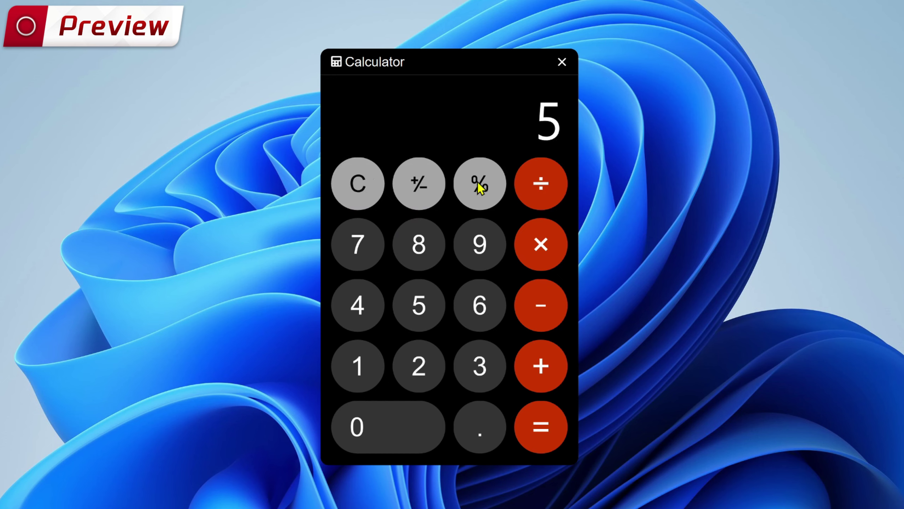
{"action": "left_click", "coordinate": [482, 184]}
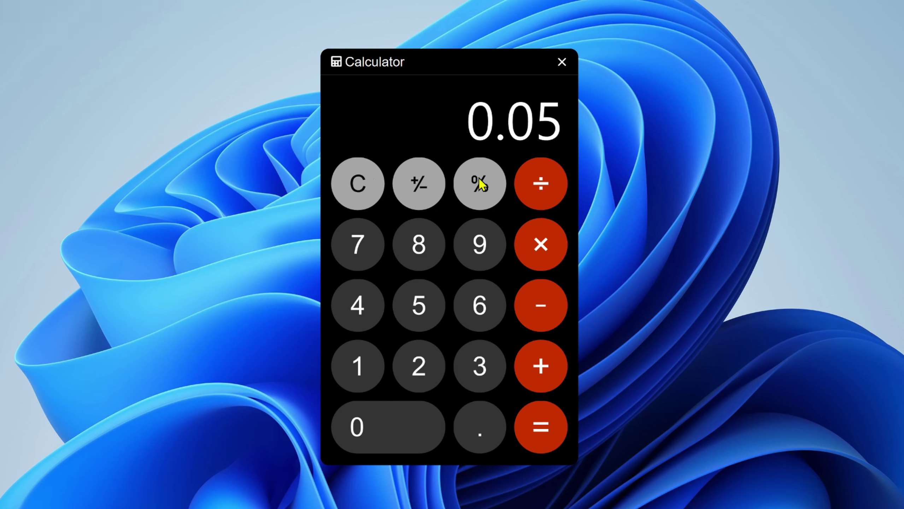
{"action": "left_click", "coordinate": [358, 185]}
Calculate 1 + 1 and clear the display.
{"action": "left_click", "coordinate": [368, 362]}
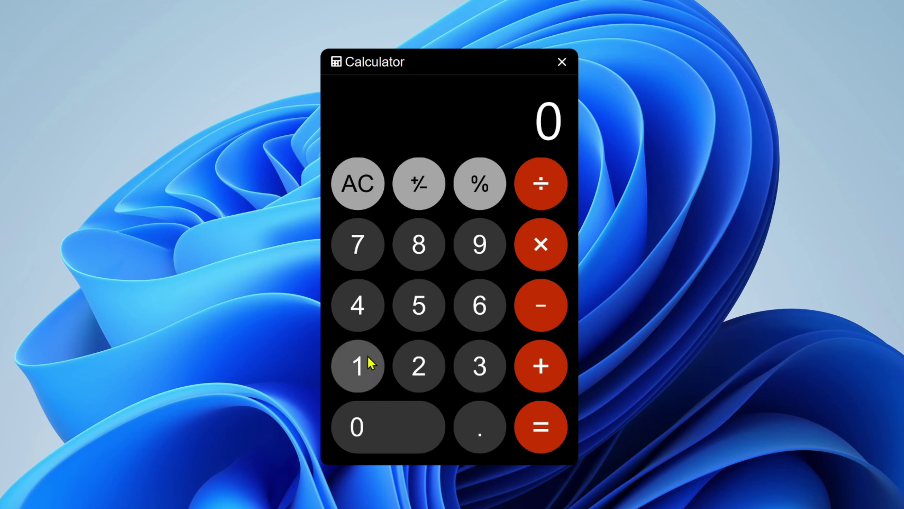
{"action": "left_click", "coordinate": [525, 365]}
{"action": "left_click", "coordinate": [369, 373]}
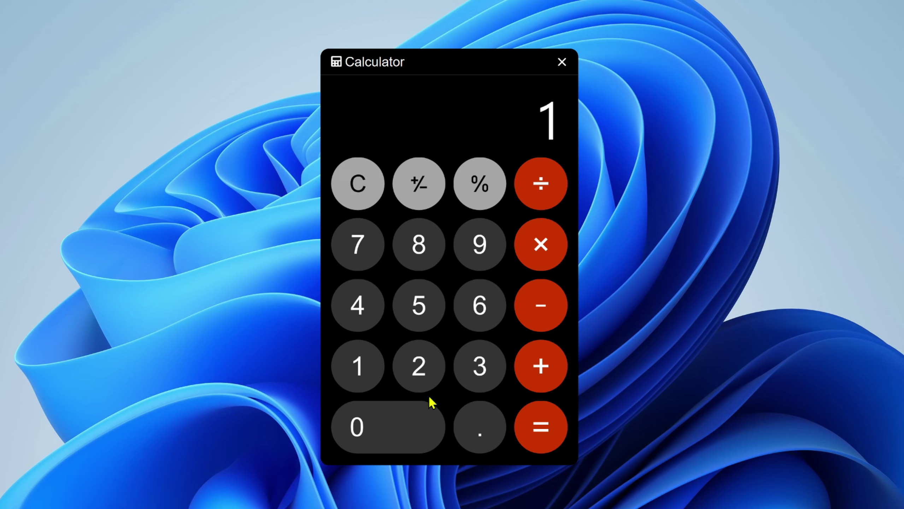
{"action": "left_click", "coordinate": [552, 429]}
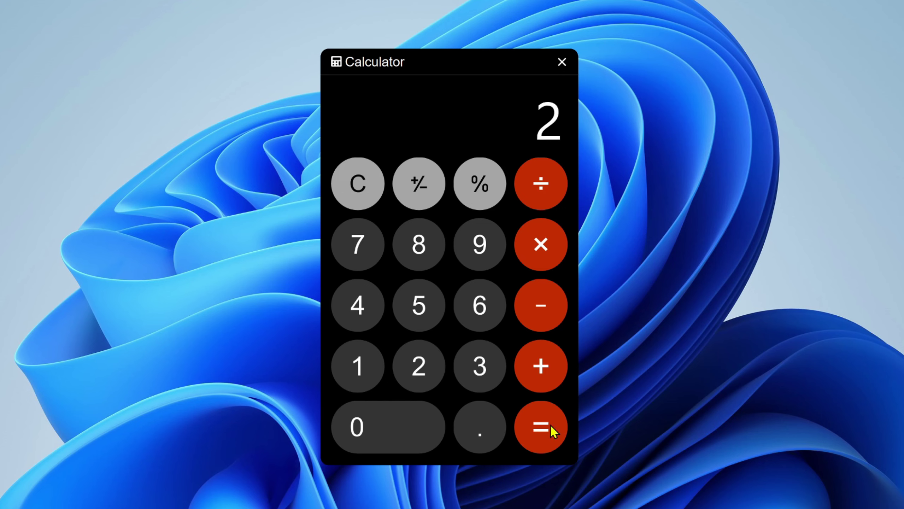
{"action": "left_click", "coordinate": [359, 188]}
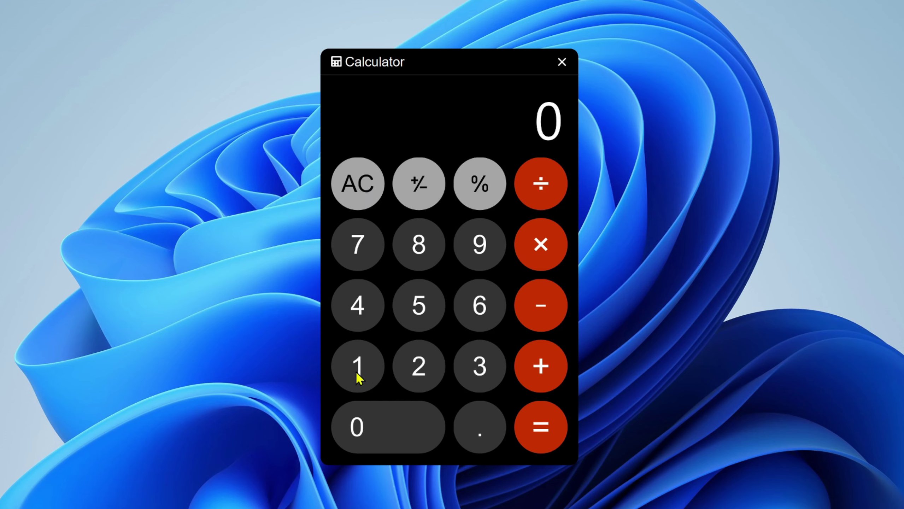
Calculate 7 − 1 and clear the display.
{"action": "left_click", "coordinate": [365, 239]}
{"action": "left_click", "coordinate": [529, 315]}
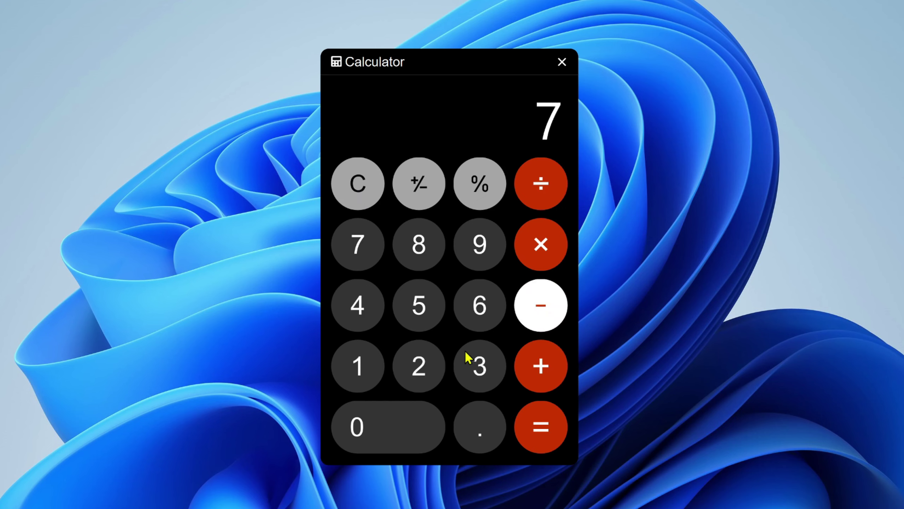
{"action": "left_click", "coordinate": [372, 369]}
{"action": "left_click", "coordinate": [541, 431]}
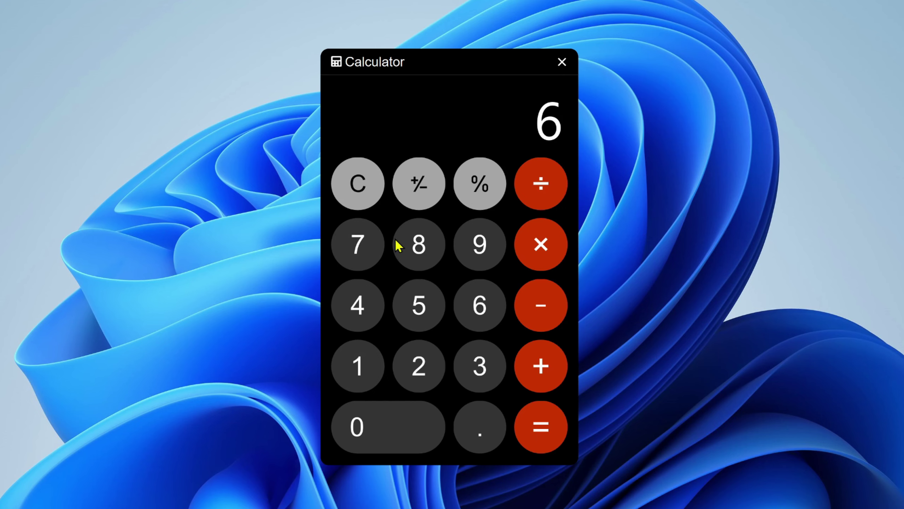
{"action": "left_click", "coordinate": [359, 196]}
Calculate 9 × 2 and clear the display.
{"action": "left_click", "coordinate": [479, 250]}
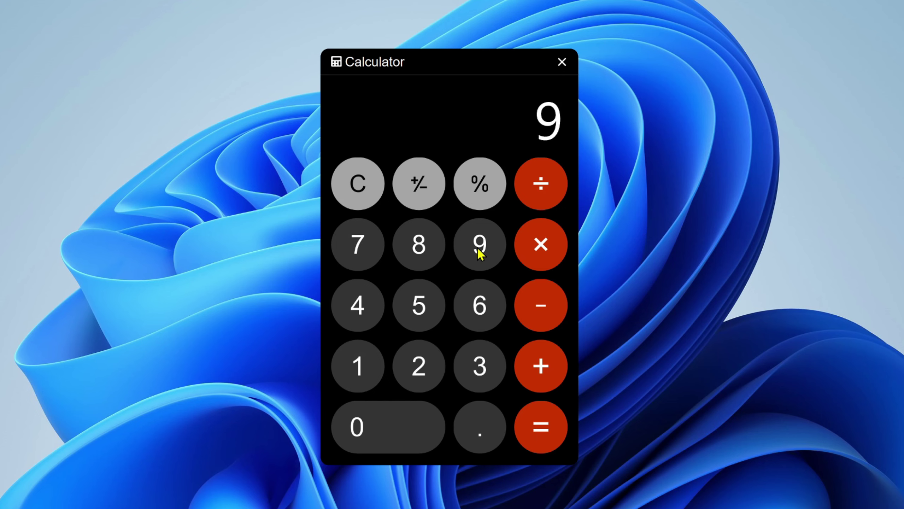
{"action": "left_click", "coordinate": [540, 252]}
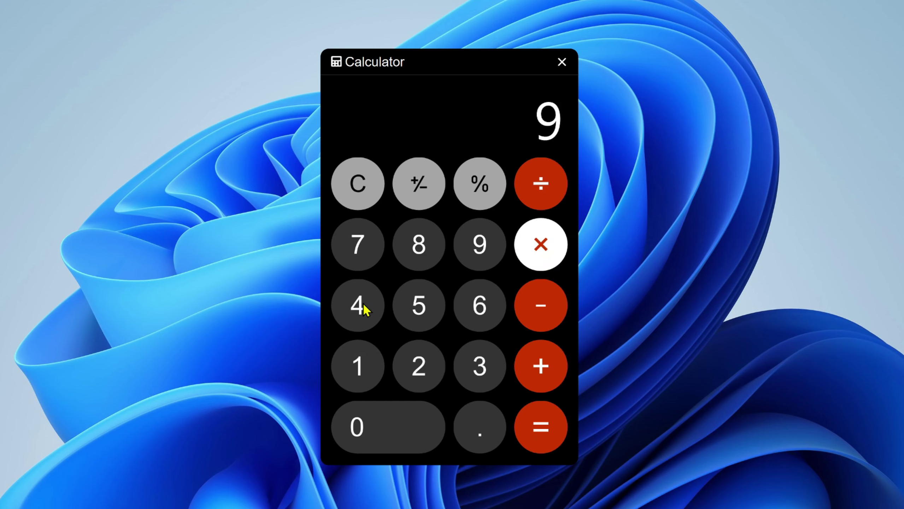
{"action": "left_click", "coordinate": [409, 368]}
{"action": "left_click", "coordinate": [553, 420]}
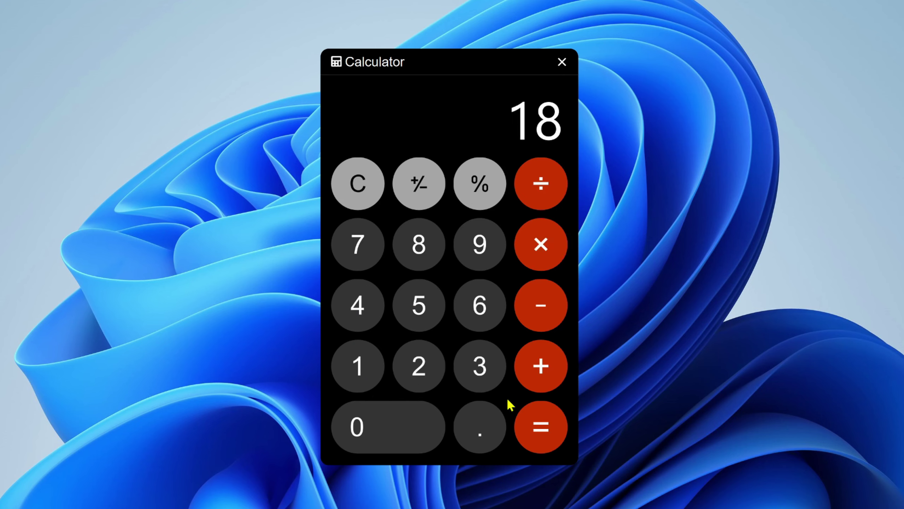
{"action": "left_click", "coordinate": [348, 193]}
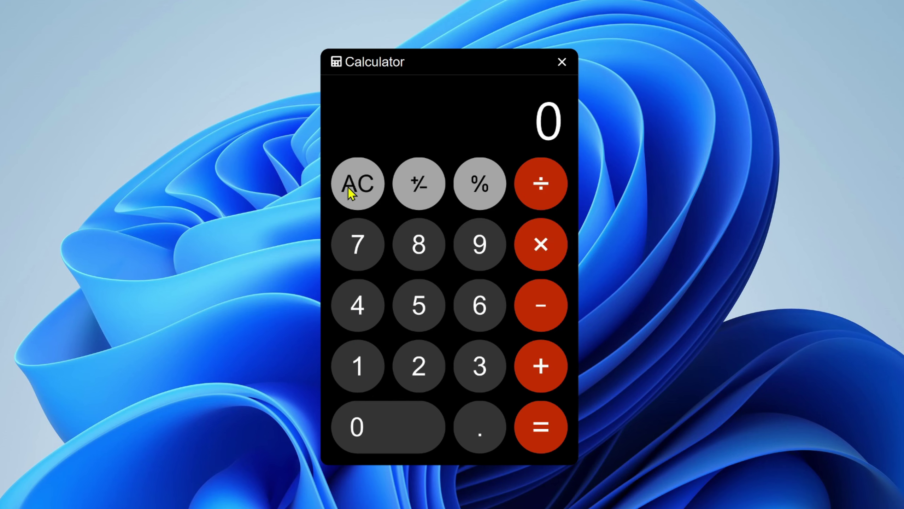
Calculate 9 ÷ 3 and clear the display.
{"action": "left_click", "coordinate": [472, 246]}
{"action": "left_click", "coordinate": [547, 198]}
{"action": "left_click", "coordinate": [490, 379]}
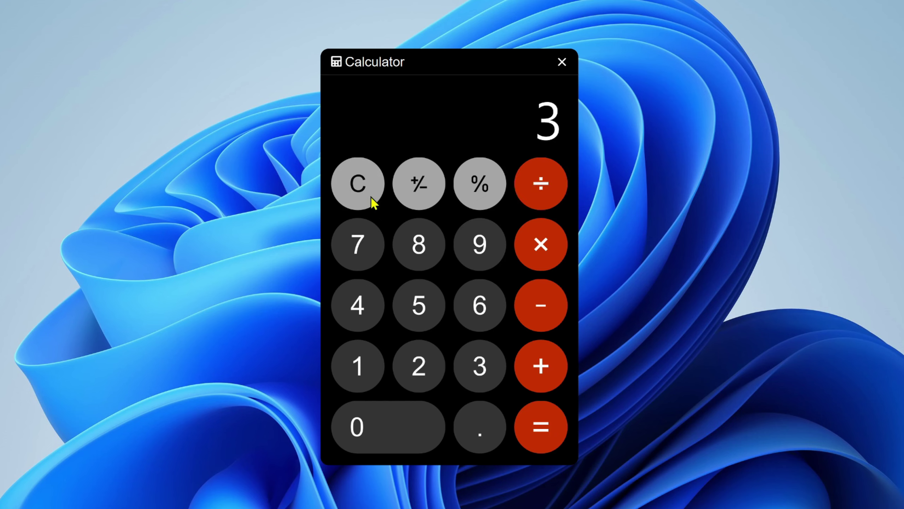
{"action": "left_click", "coordinate": [356, 180]}
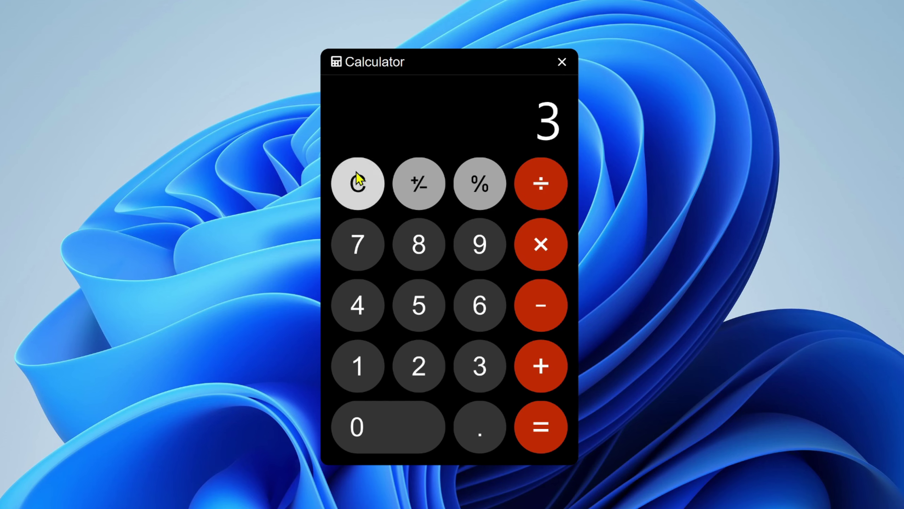
Calculate 8 ÷ 4 and clear the display.
{"action": "left_click", "coordinate": [415, 247]}
{"action": "left_click", "coordinate": [533, 193]}
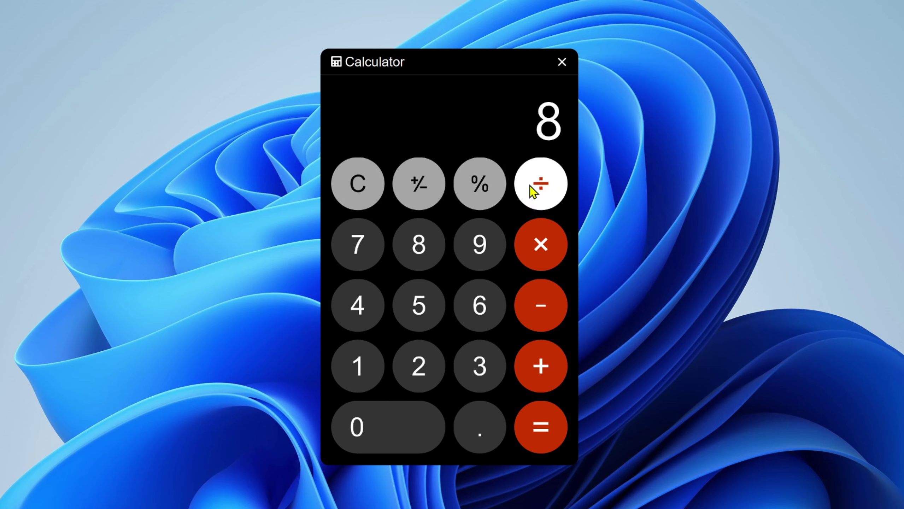
{"action": "left_click", "coordinate": [366, 313]}
{"action": "left_click", "coordinate": [550, 425]}
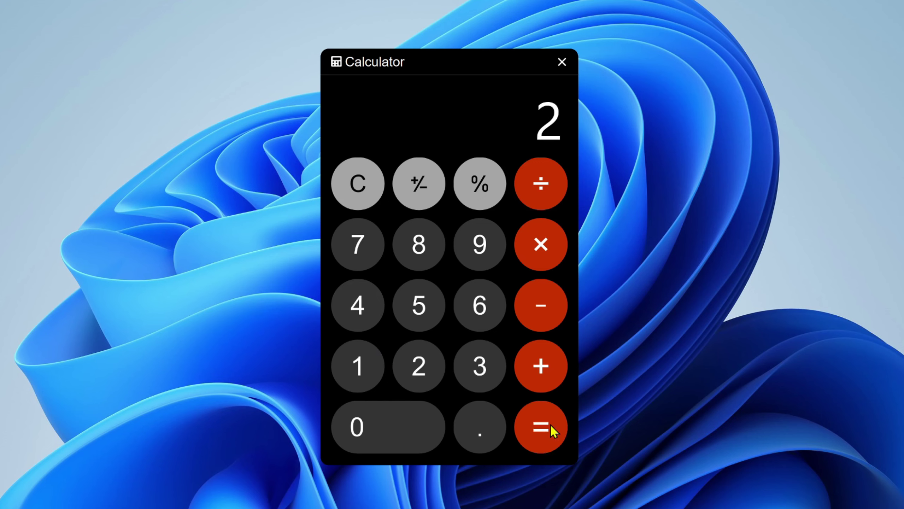
{"action": "left_click", "coordinate": [359, 189]}
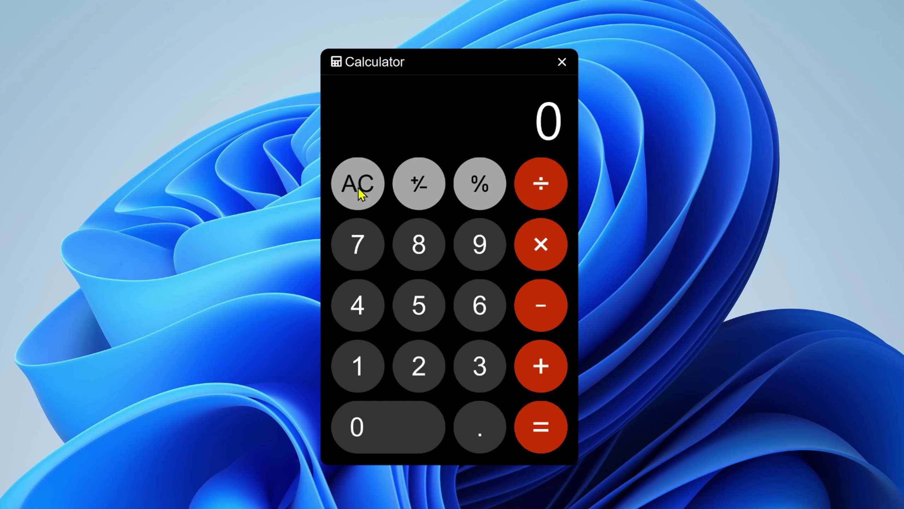
Enter 82, clear the display, and enter 8 followed by a decimal point.
{"action": "left_click", "coordinate": [418, 246]}
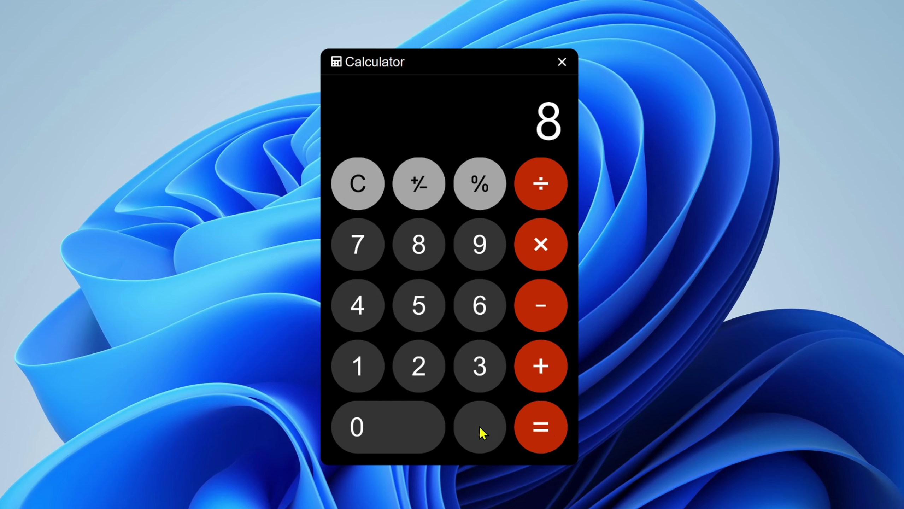
{"action": "left_click", "coordinate": [435, 375]}
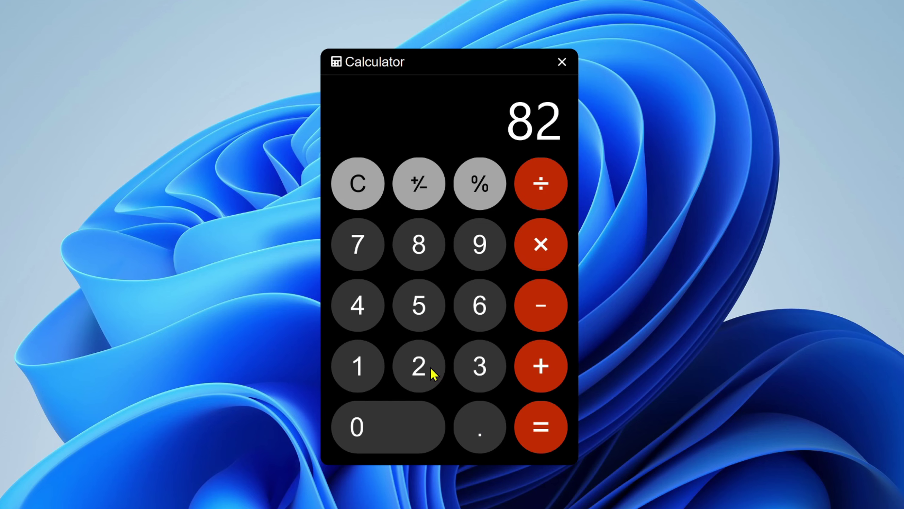
{"action": "left_click", "coordinate": [353, 176]}
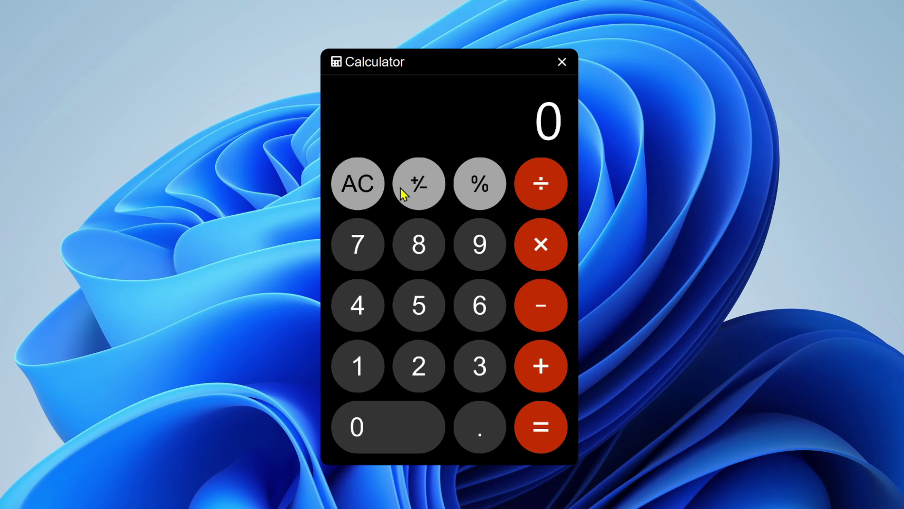
{"action": "left_click", "coordinate": [429, 256]}
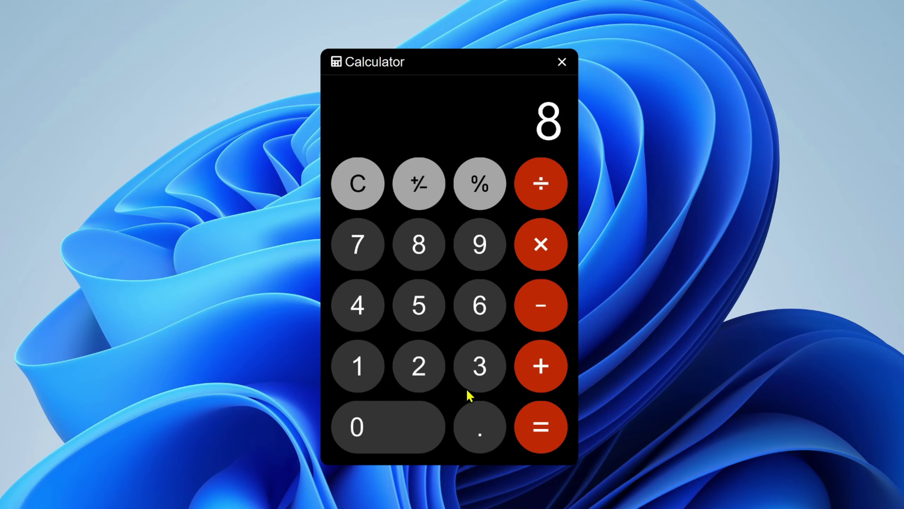
{"action": "left_click", "coordinate": [473, 425]}
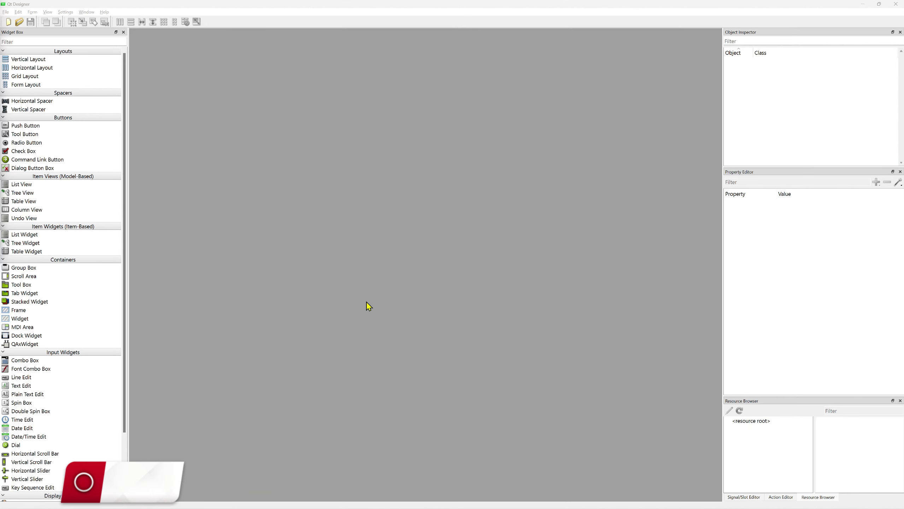
In Qt Designer, create a new Widget form, place it in the middle of the workspace and enlarge it to about 728 x 876.
{"action": "left_click", "coordinate": [8, 22]}
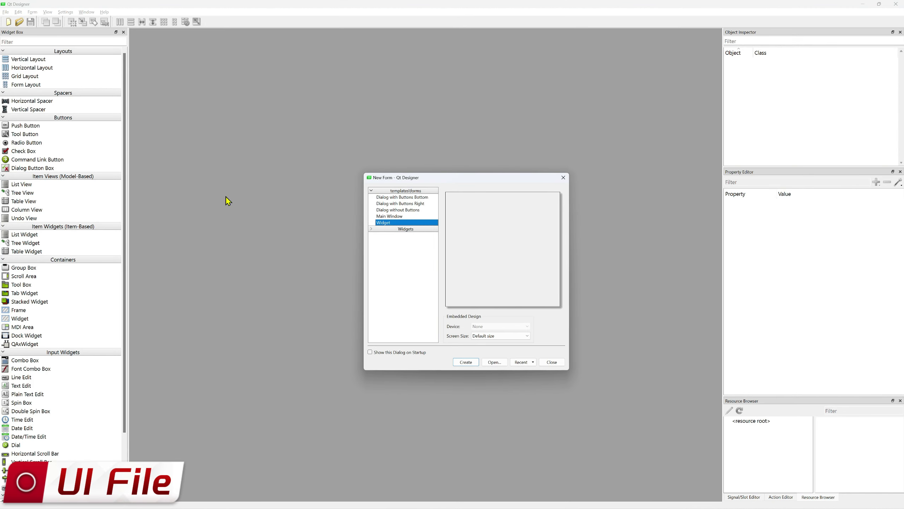
{"action": "left_click", "coordinate": [465, 362]}
{"action": "left_click_drag", "start_coordinate": [272, 143], "coordinate": [390, 280]}
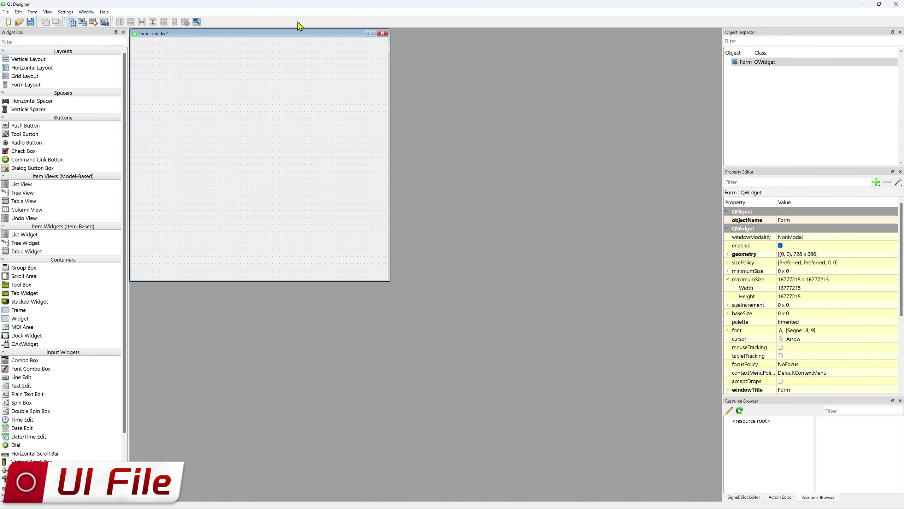
{"action": "left_click_drag", "start_coordinate": [295, 38], "coordinate": [427, 102]}
{"action": "left_click_drag", "start_coordinate": [470, 344], "coordinate": [470, 411]}
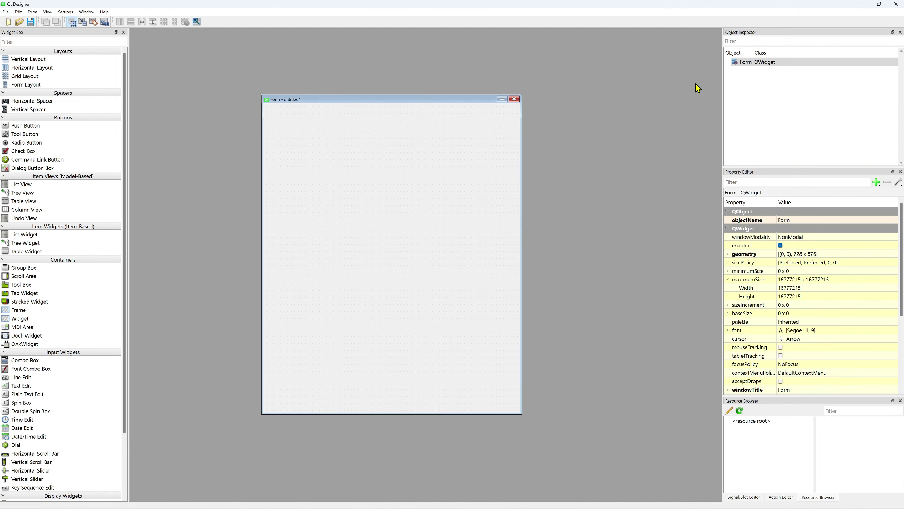
Add a QFrame rule with "border: 1px solid grey;" to the form's style sheet.
{"action": "right_click", "coordinate": [732, 60]}
{"action": "left_click", "coordinate": [772, 90]}
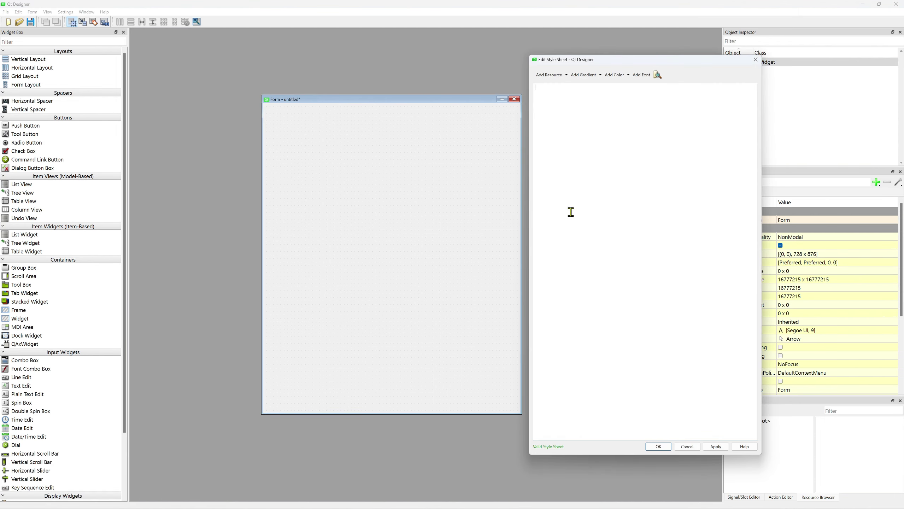
{"action": "type", "text": "QFrame {"}
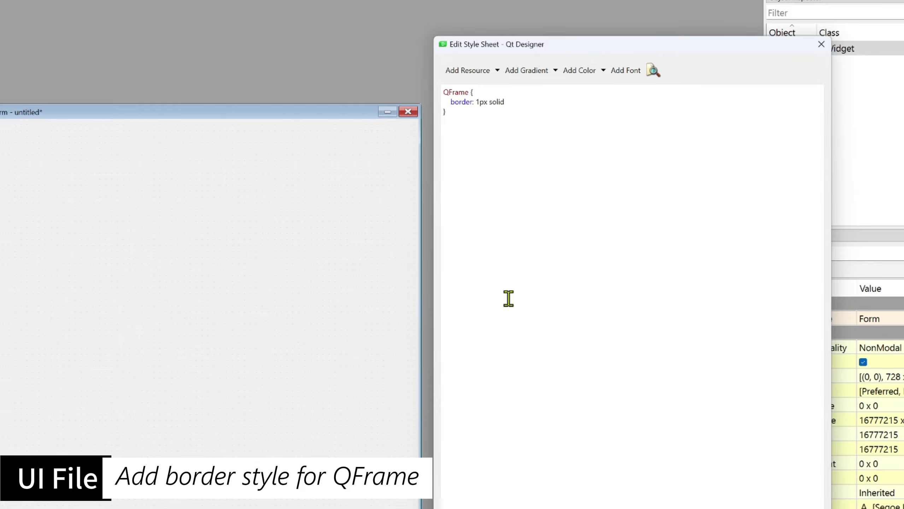
{"action": "type", "text": ";"}
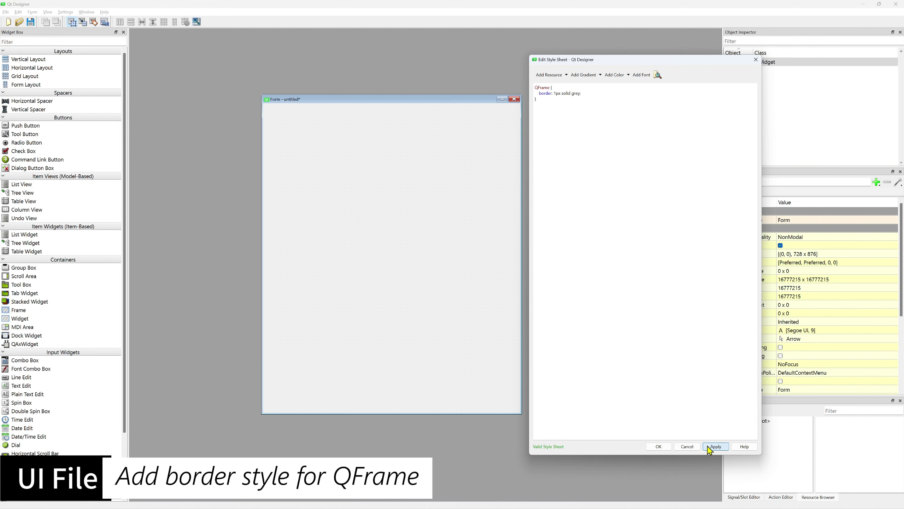
{"action": "left_click", "coordinate": [658, 446]}
Add two frames to the form: a wide one about 611 x 80 near its upper edge and a large one filling the area below.
{"action": "left_click", "coordinate": [31, 44]}
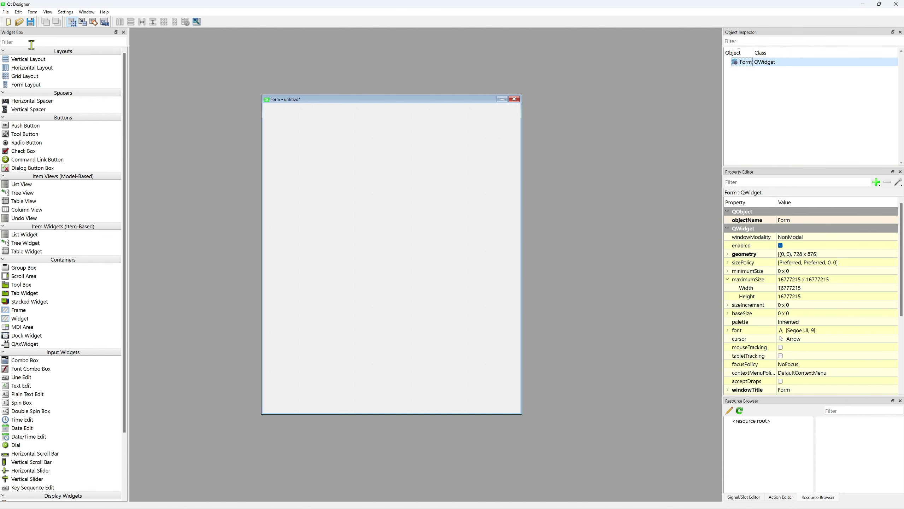
{"action": "type", "text": "fr"}
{"action": "left_click_drag", "start_coordinate": [16, 59], "coordinate": [504, 139]}
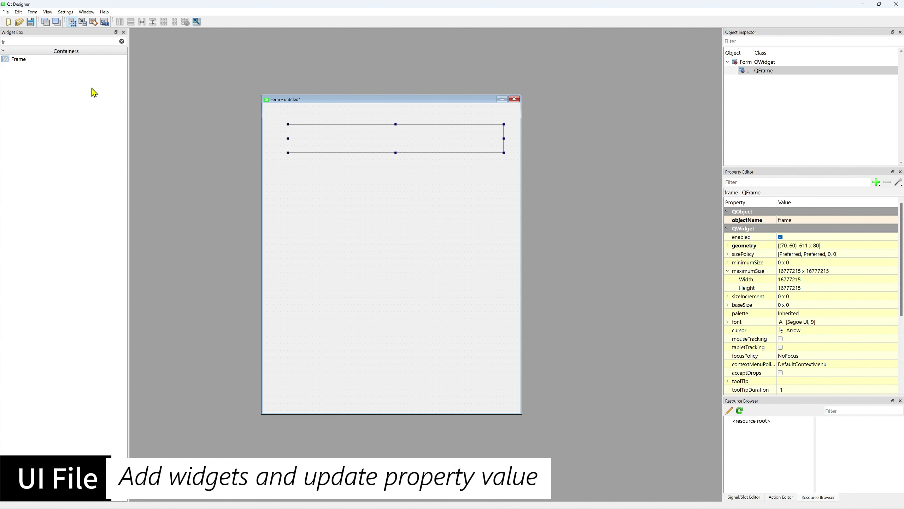
{"action": "left_click_drag", "start_coordinate": [18, 61], "coordinate": [284, 179]}
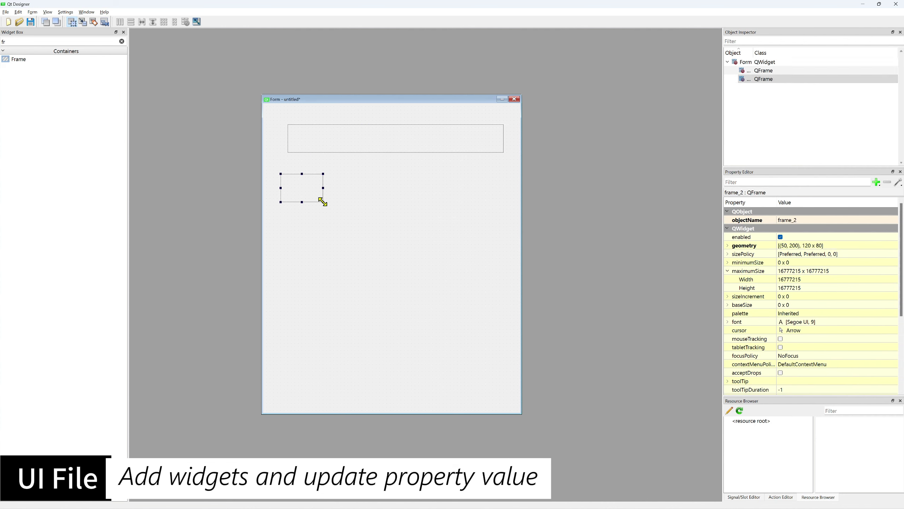
{"action": "left_click_drag", "start_coordinate": [323, 202], "coordinate": [507, 396]}
Enlarge the form's upper frame to about 641 x 111 and widen the object list's Object column to show full names.
{"action": "left_click_drag", "start_coordinate": [314, 139], "coordinate": [304, 128]}
{"action": "left_click_drag", "start_coordinate": [492, 142], "coordinate": [504, 153]}
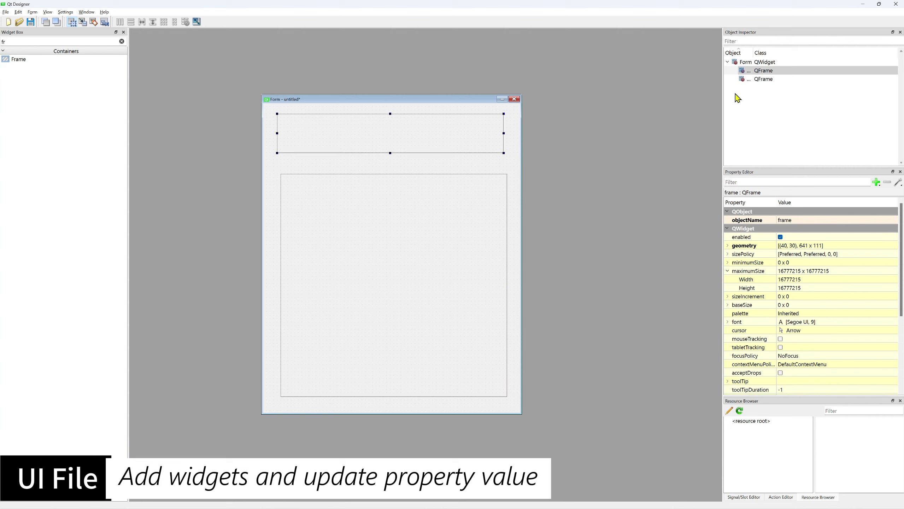
{"action": "left_click_drag", "start_coordinate": [752, 52], "coordinate": [779, 51]}
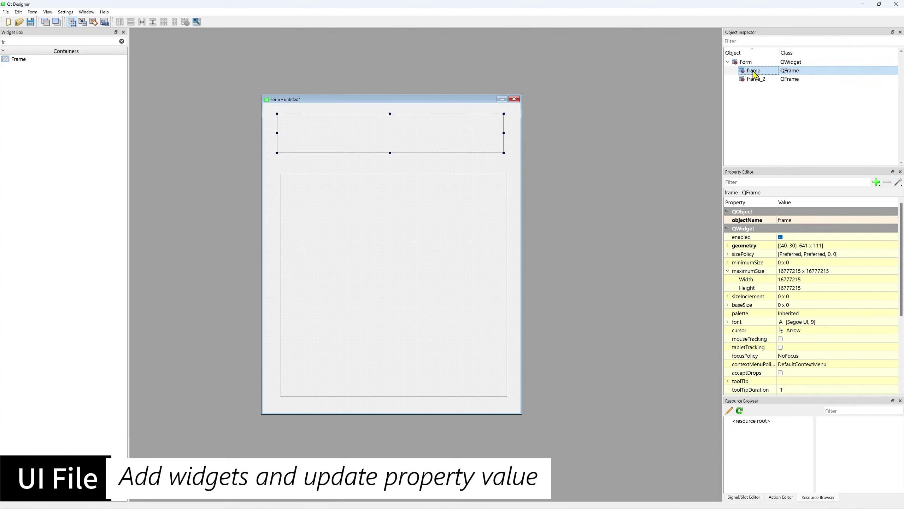
Widen the object list area, then rename the form's upper frame to function_frame and the large lower frame to button_frame.
{"action": "left_click_drag", "start_coordinate": [723, 68], "coordinate": [629, 67]}
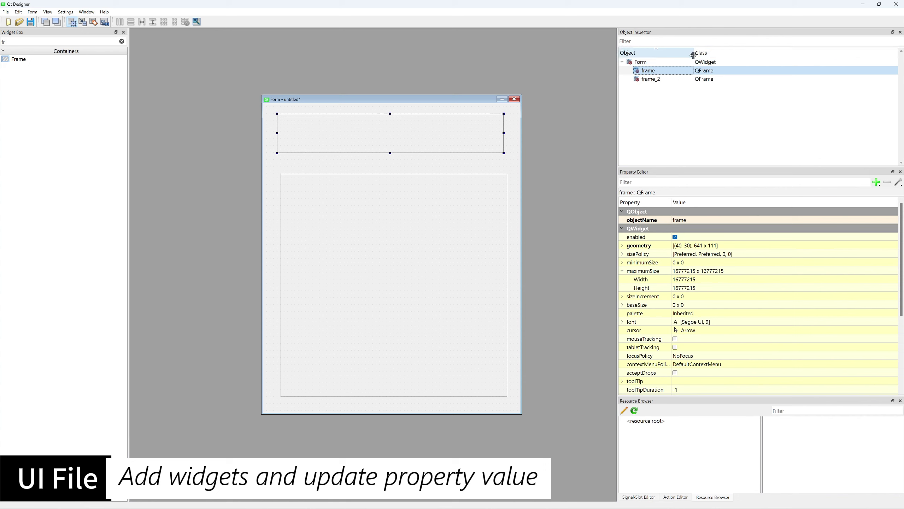
{"action": "left_click", "coordinate": [665, 73]}
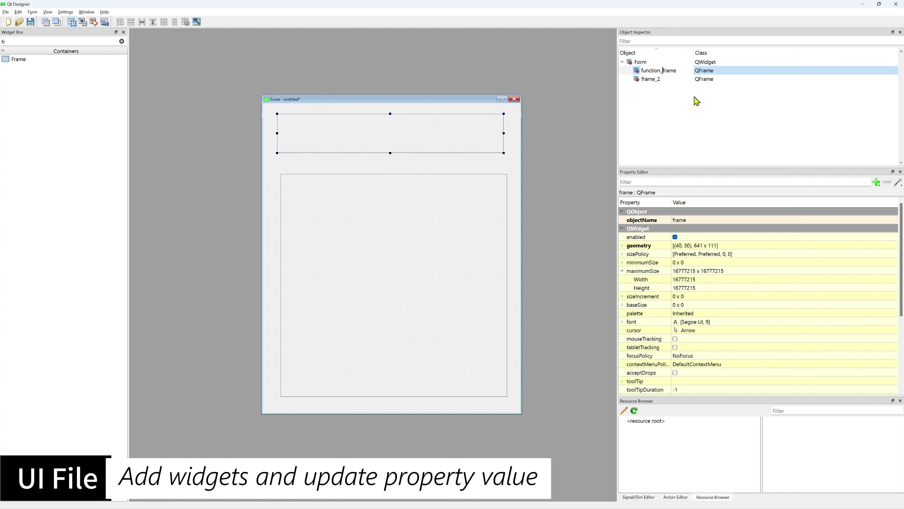
{"action": "left_click", "coordinate": [709, 74]}
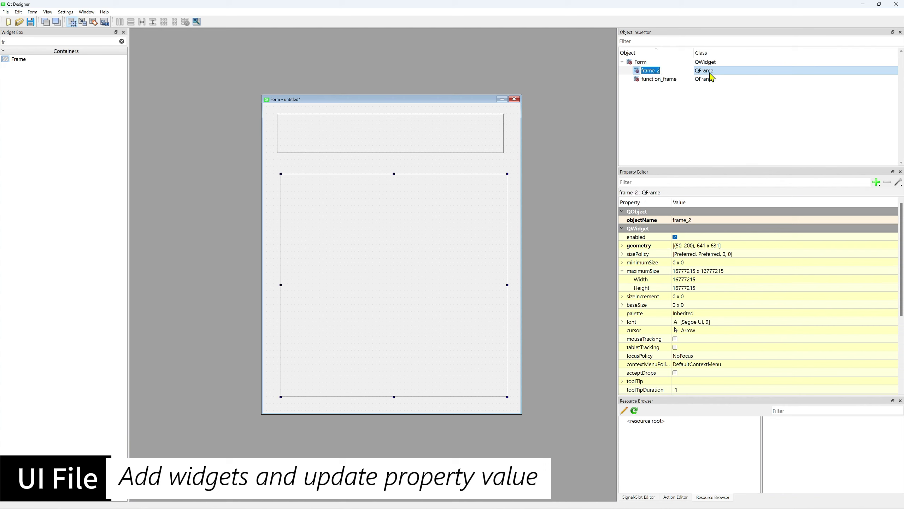
{"action": "type", "text": "frame"}
{"action": "left_click", "coordinate": [705, 97]}
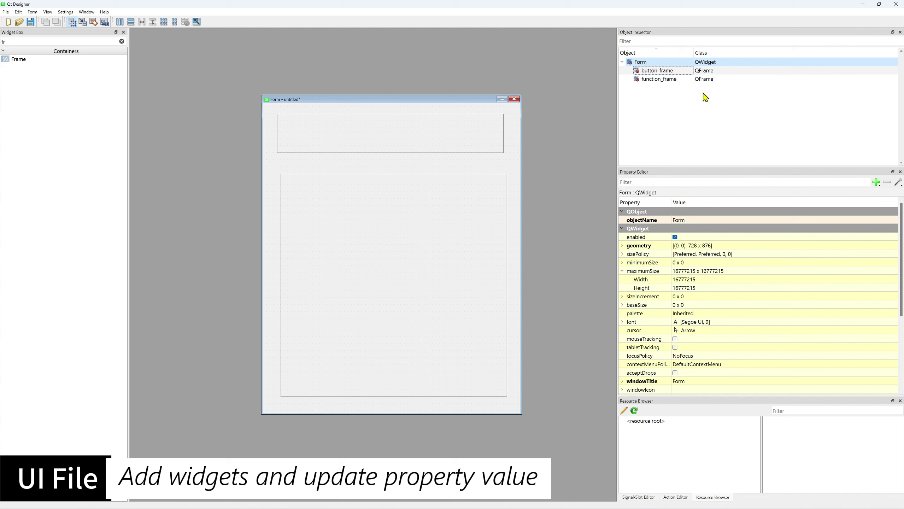
Add two labels side by side near the left end of the upper frame.
{"action": "left_click", "coordinate": [121, 42]}
{"action": "type", "text": "la"}
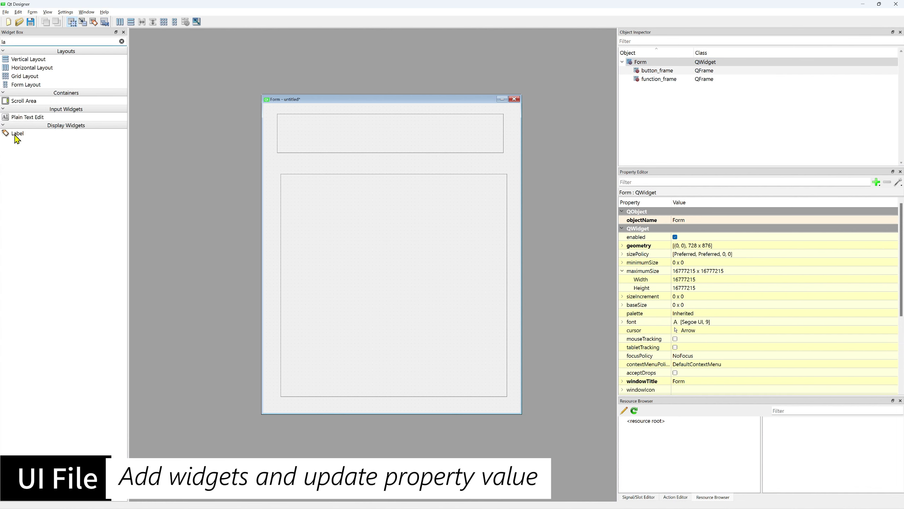
{"action": "left_click_drag", "start_coordinate": [16, 136], "coordinate": [321, 135]}
Add a push button near the right end of the upper frame and a horizontal spacer between it and the labels.
{"action": "left_click", "coordinate": [122, 41]}
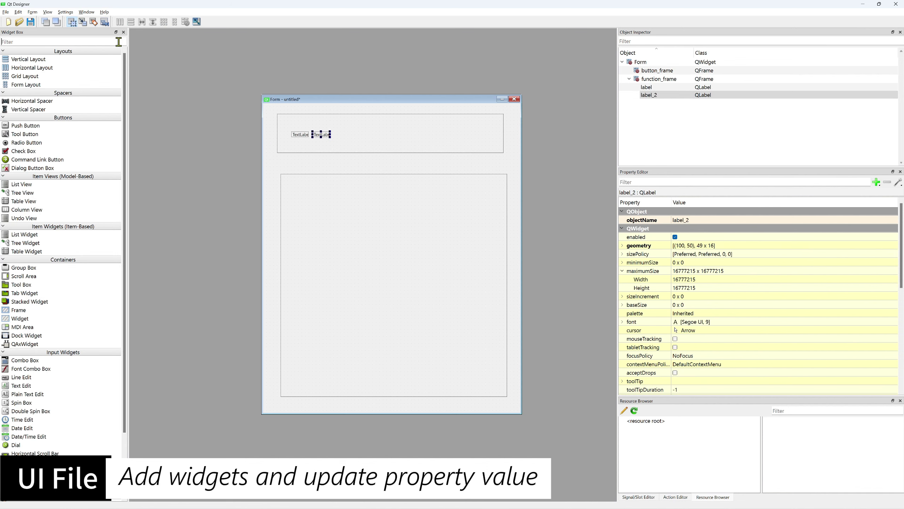
{"action": "type", "text": "bu"}
{"action": "left_click_drag", "start_coordinate": [32, 59], "coordinate": [469, 140]}
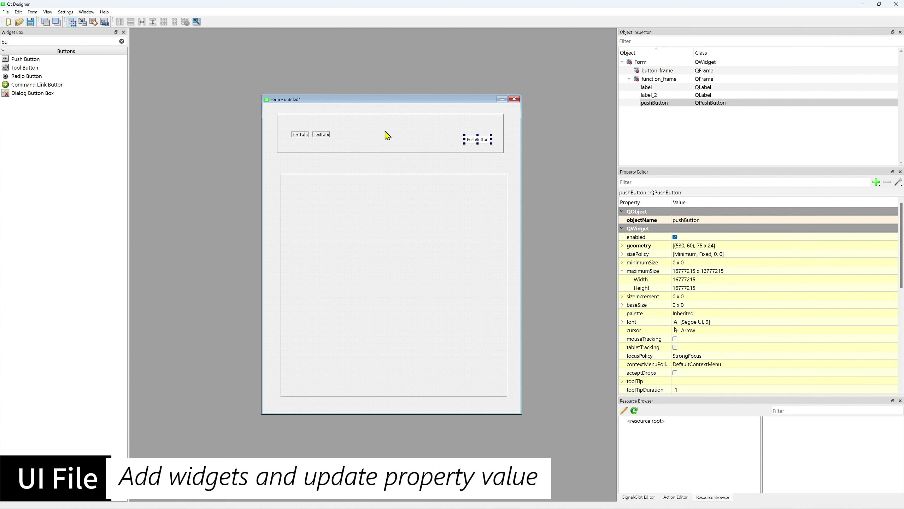
{"action": "left_click", "coordinate": [121, 41]}
{"action": "left_click_drag", "start_coordinate": [37, 103], "coordinate": [444, 132]}
{"action": "left_click", "coordinate": [443, 150]}
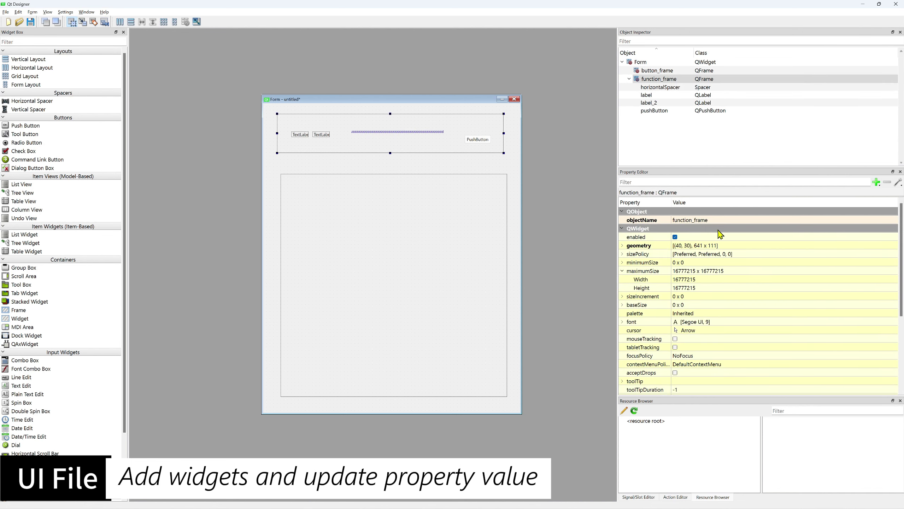
Add a square push button without text to the large lower frame and copy it to make a row of four.
{"action": "scroll", "coordinate": [696, 303], "scroll_direction": "down", "scroll_amount": 5}
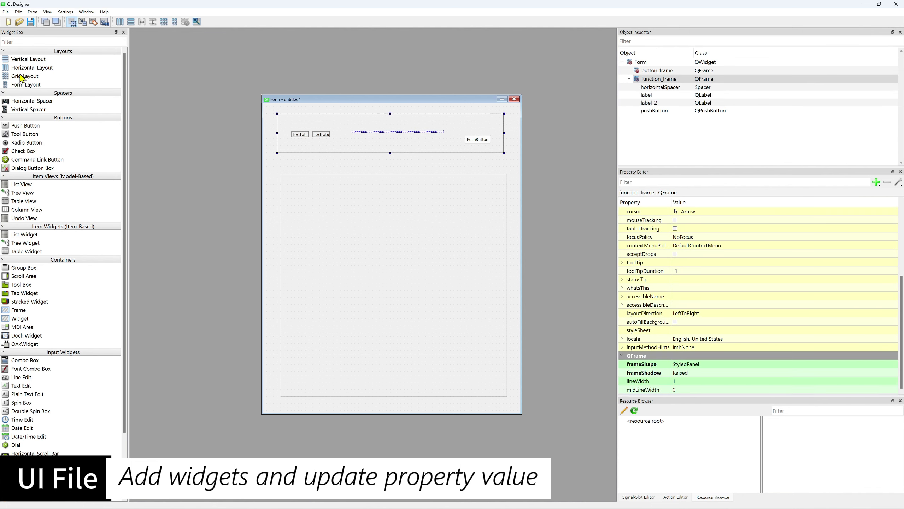
{"action": "type", "text": "pu"}
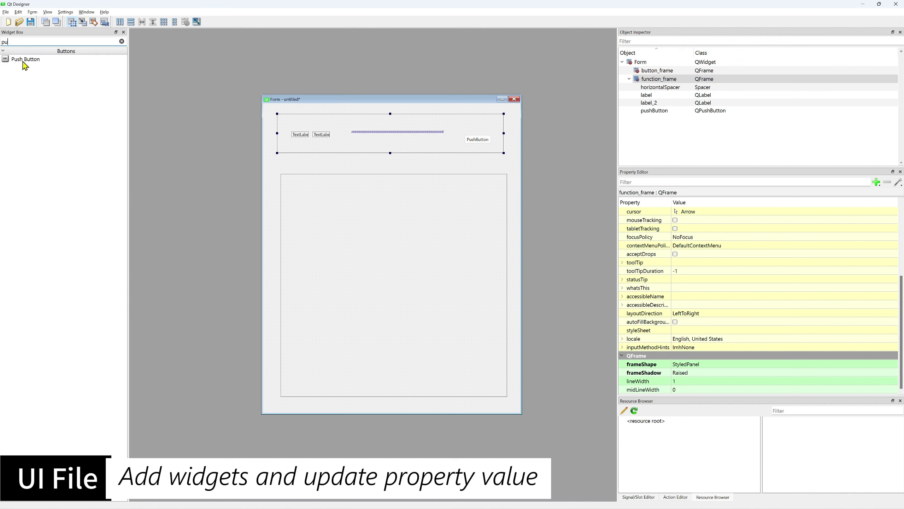
{"action": "left_click_drag", "start_coordinate": [24, 60], "coordinate": [353, 212]}
{"action": "left_click", "coordinate": [346, 214]}
{"action": "left_click", "coordinate": [308, 203]}
{"action": "left_click_drag", "start_coordinate": [354, 212], "coordinate": [404, 212]}
{"action": "left_click_drag", "start_coordinate": [406, 208], "coordinate": [452, 211]}
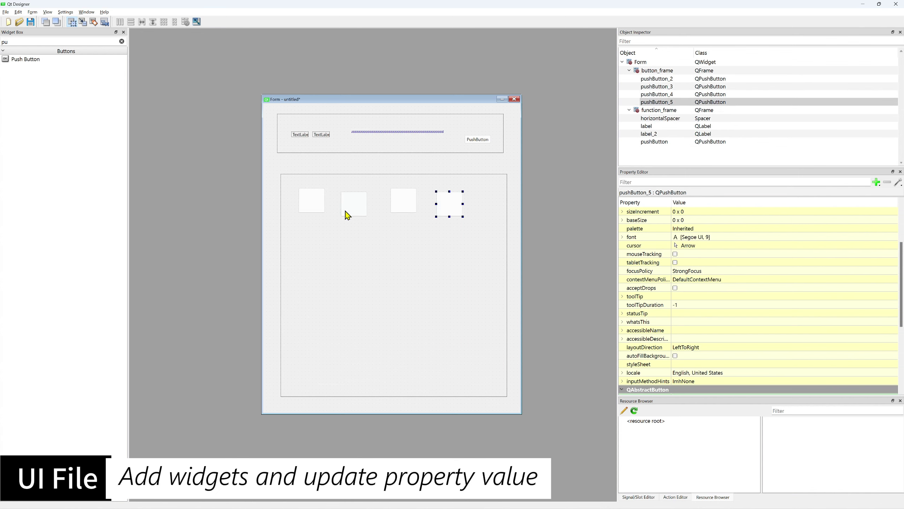
Move the second and fourth buttons of the row to align them with the first and third.
{"action": "left_click", "coordinate": [346, 213]}
{"action": "left_click", "coordinate": [318, 210]}
{"action": "left_click", "coordinate": [364, 209], "text": "shift"}
{"action": "left_click", "coordinate": [403, 201], "text": "shift"}
{"action": "left_click", "coordinate": [458, 204], "text": "shift"}
{"action": "left_click", "coordinate": [429, 242]}
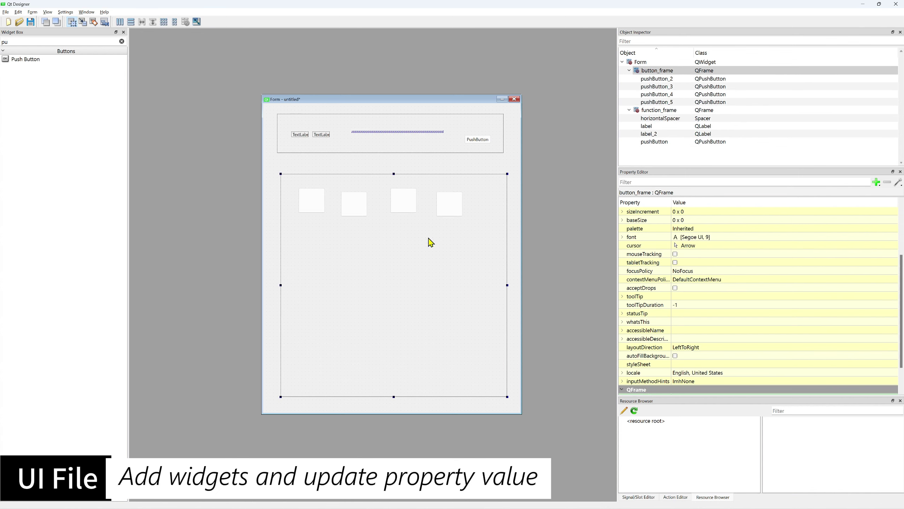
{"action": "left_click", "coordinate": [357, 210]}
{"action": "left_click_drag", "start_coordinate": [358, 210], "coordinate": [355, 207]}
{"action": "left_click", "coordinate": [450, 205]}
{"action": "left_click_drag", "start_coordinate": [451, 205], "coordinate": [443, 201]}
Copy the row of four buttons below itself until the lower frame holds four rows.
{"action": "left_click", "coordinate": [343, 224]}
{"action": "left_click", "coordinate": [313, 204]}
{"action": "left_click", "coordinate": [356, 206], "text": "shift"}
{"action": "left_click", "coordinate": [405, 207], "text": "shift"}
{"action": "left_click", "coordinate": [449, 203], "text": "shift"}
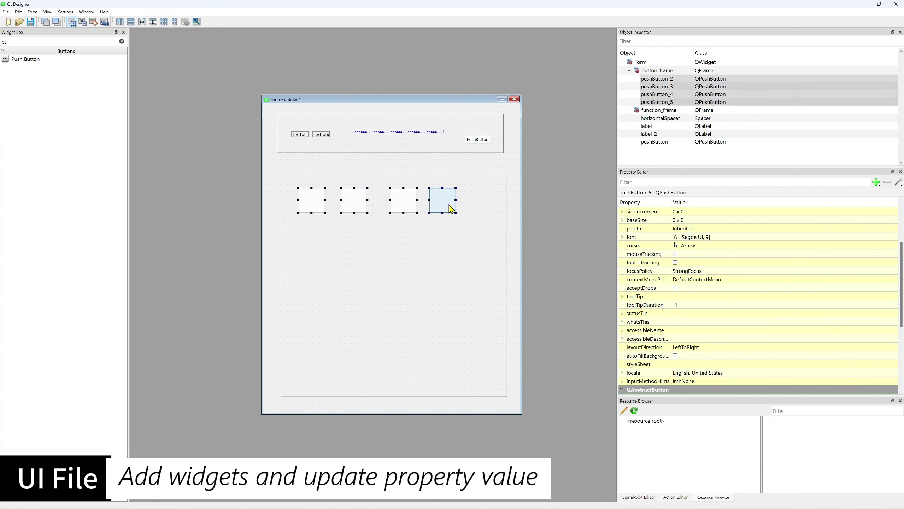
{"action": "key", "text": "ctrl+v"}
{"action": "left_click_drag", "start_coordinate": [341, 276], "coordinate": [312, 316]}
{"action": "key", "text": "ctrl+v"}
{"action": "left_click", "coordinate": [422, 367]}
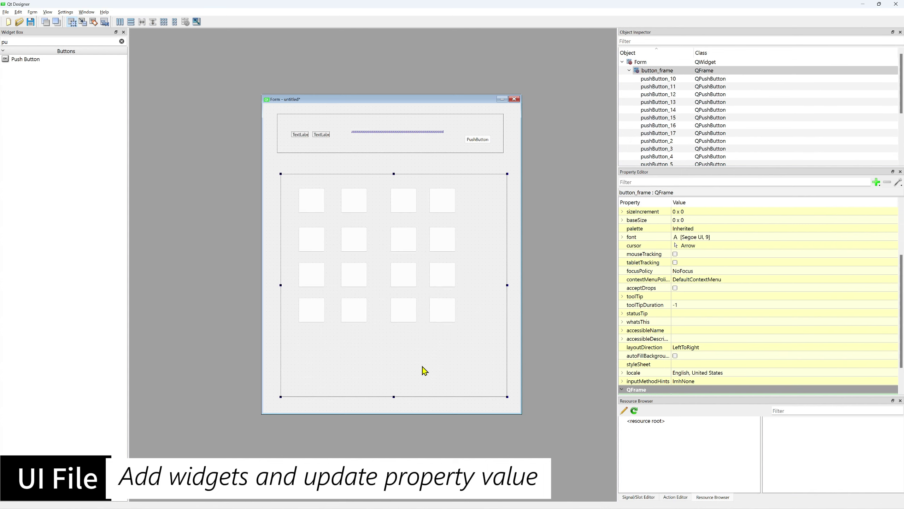
{"action": "left_click", "coordinate": [355, 320]}
{"action": "key", "text": "Delete"}
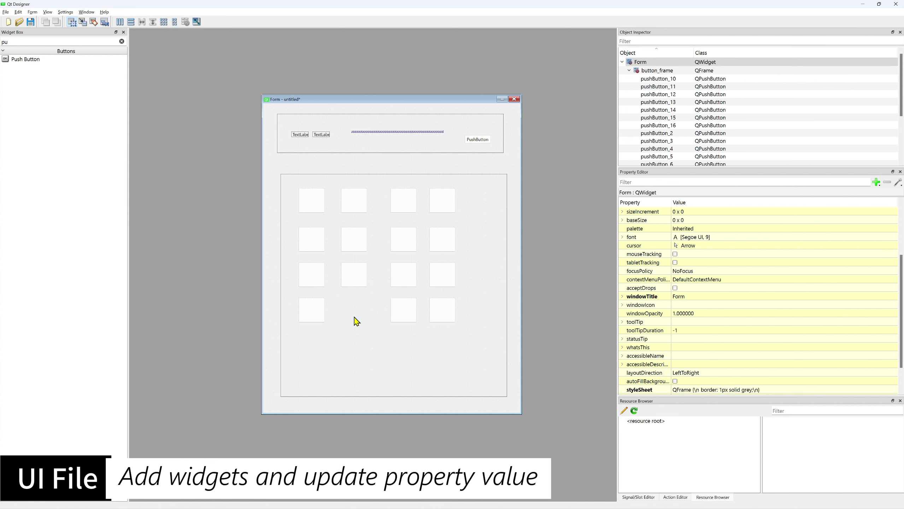
{"action": "key", "text": "ctrl+z"}
Paste a fifth row of four buttons and place it directly below the fourth row.
{"action": "key", "text": "ctrl+v"}
{"action": "left_click_drag", "start_coordinate": [348, 352], "coordinate": [306, 337]}
{"action": "left_click", "coordinate": [356, 342]}
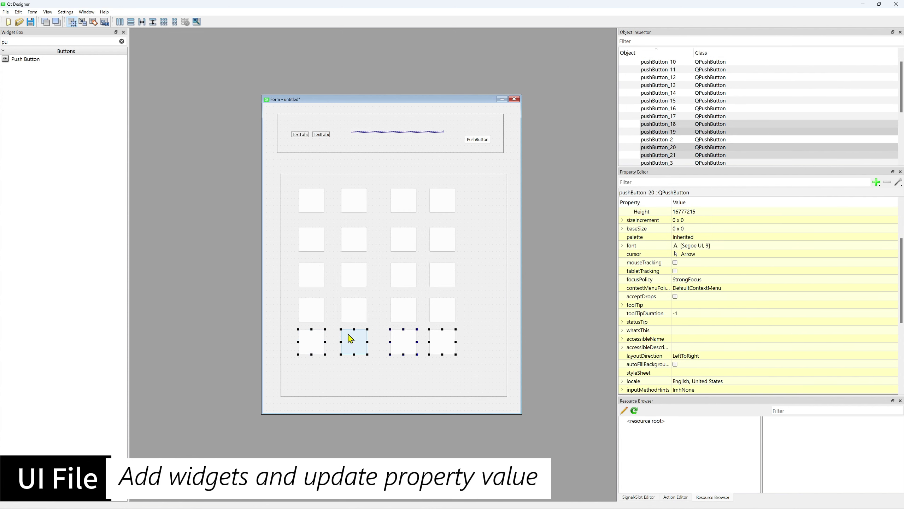
Delete the second button of the last row and widen the first one to span two columns.
{"action": "left_click", "coordinate": [362, 358]}
{"action": "left_click", "coordinate": [361, 331]}
{"action": "key", "text": "Delete"}
{"action": "left_click", "coordinate": [328, 336]}
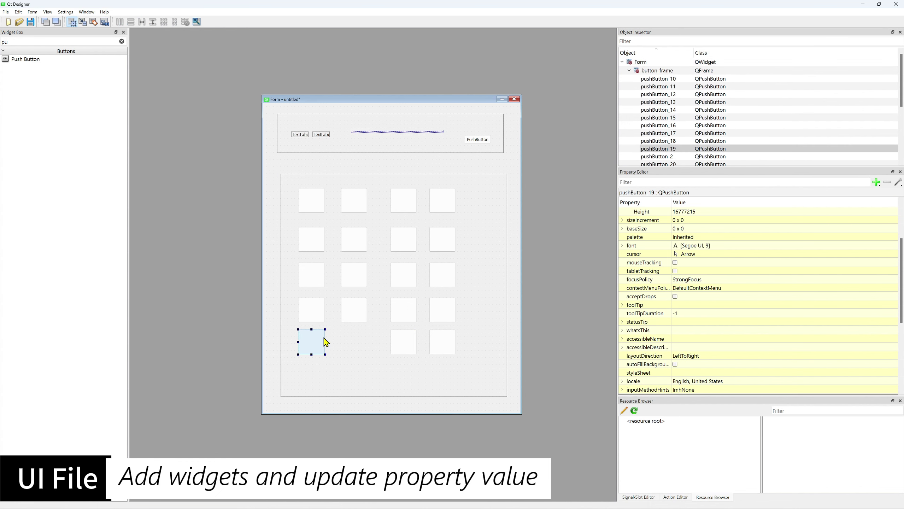
{"action": "left_click_drag", "start_coordinate": [324, 338], "coordinate": [369, 342]}
Remove the text from the push button in the upper frame.
{"action": "left_click", "coordinate": [488, 146]}
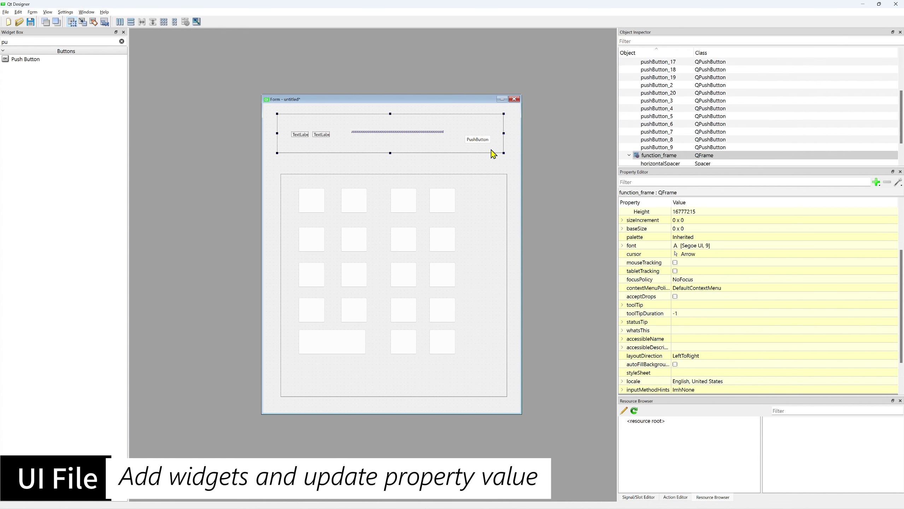
{"action": "double_click", "coordinate": [486, 143]}
{"action": "key", "text": "Delete"}
{"action": "key", "text": "Return"}
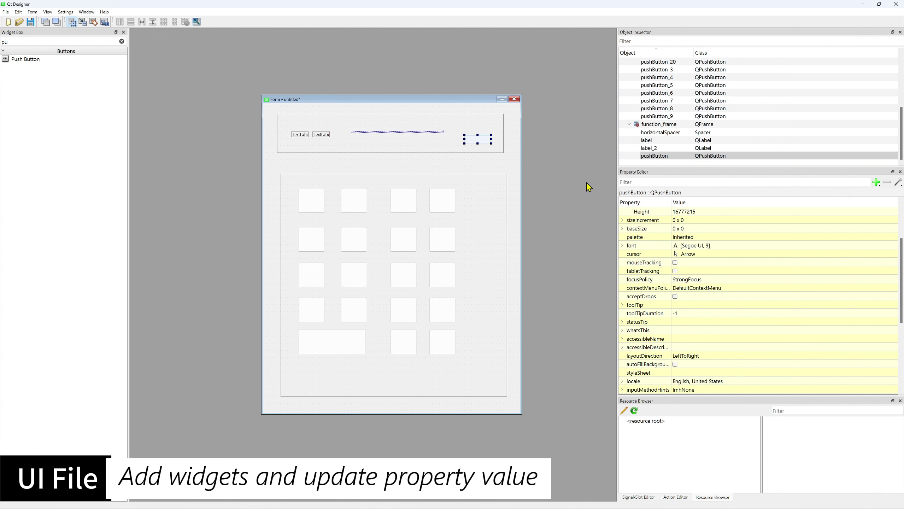
Give the upper frame's button the close icon file from the Calculator project's icon folder.
{"action": "scroll", "coordinate": [794, 274], "scroll_direction": "down", "scroll_amount": 6}
{"action": "left_click", "coordinate": [744, 271]}
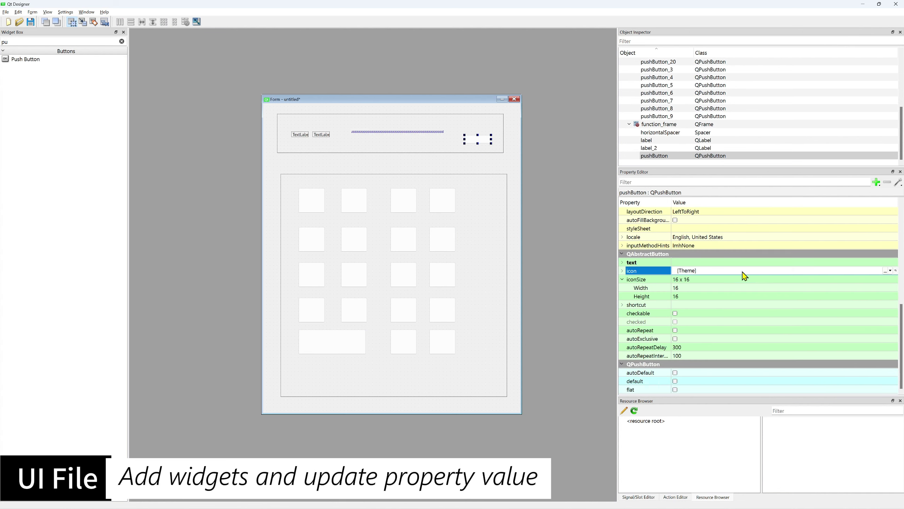
{"action": "left_click", "coordinate": [890, 271]}
{"action": "left_click", "coordinate": [869, 297]}
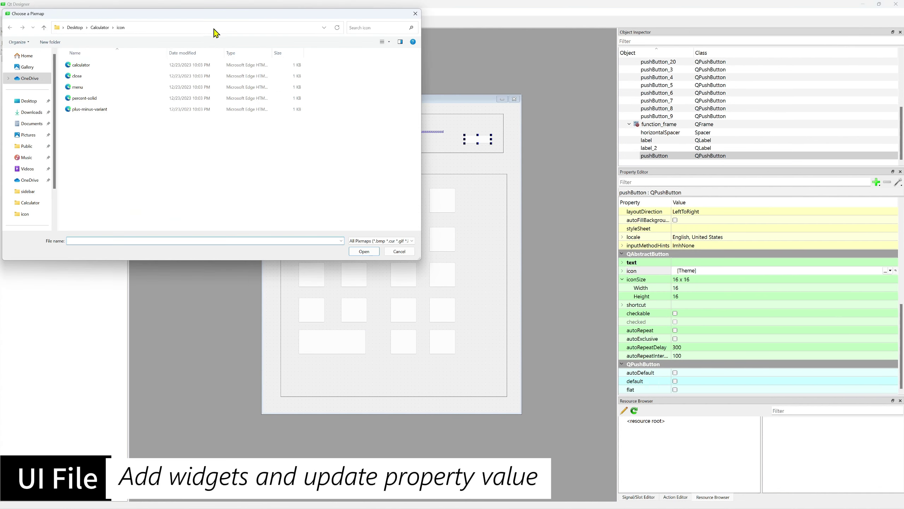
{"action": "left_click_drag", "start_coordinate": [224, 19], "coordinate": [378, 90]}
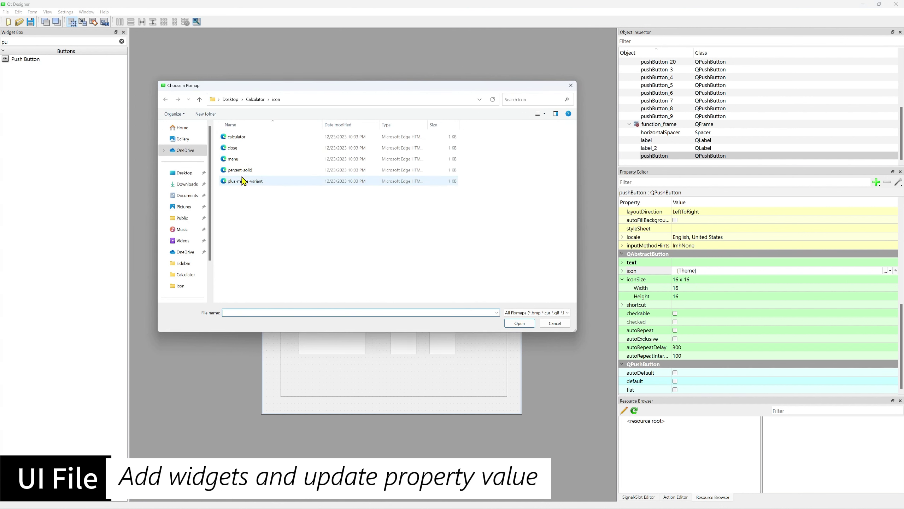
{"action": "double_click", "coordinate": [232, 148]}
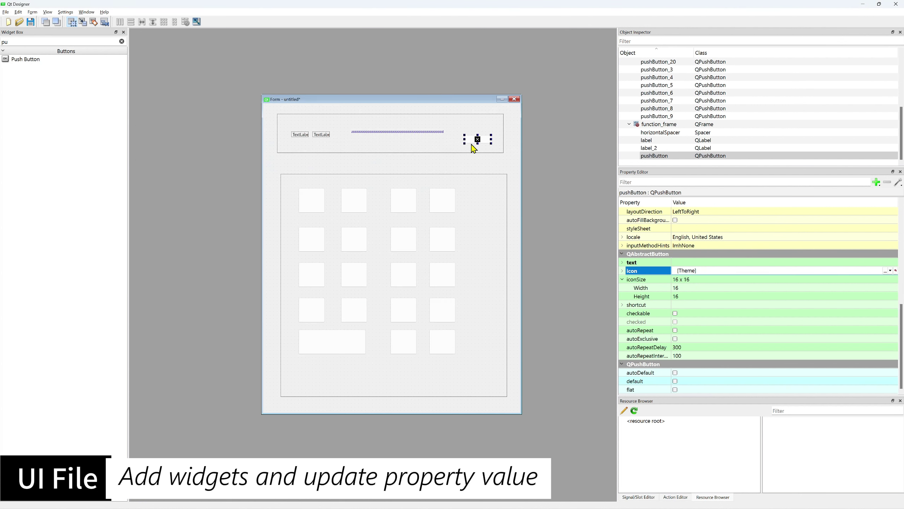
Set the close button's icon size to 30 x 30.
{"action": "left_click", "coordinate": [678, 288]}
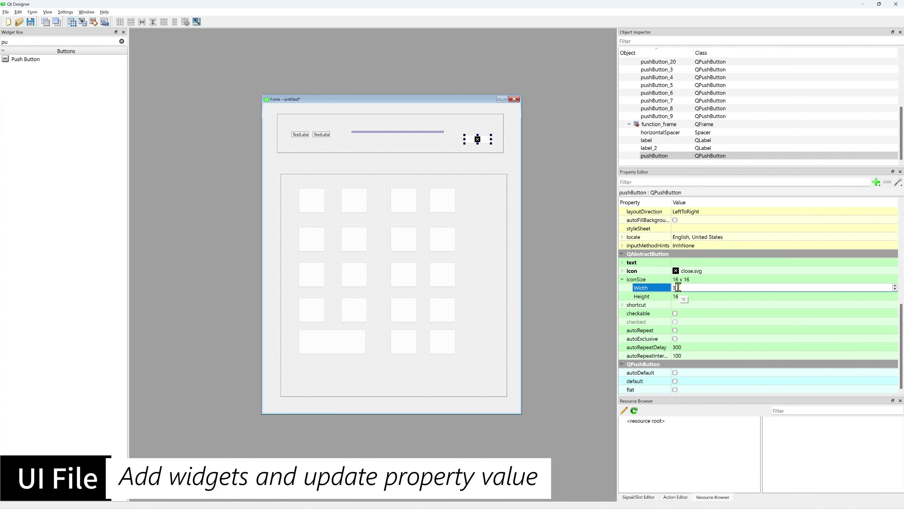
{"action": "key", "text": "Return"}
{"action": "left_click", "coordinate": [678, 287]}
{"action": "key", "text": "Return"}
{"action": "left_click", "coordinate": [687, 296]}
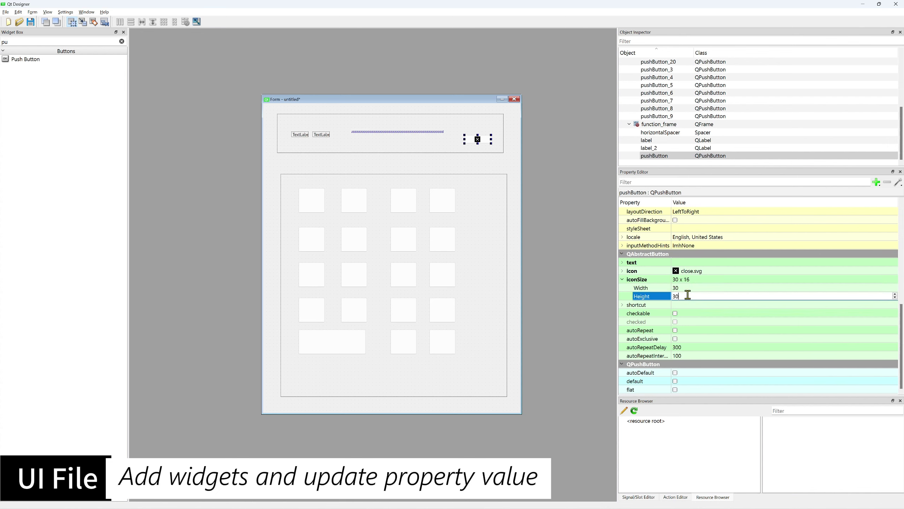
{"action": "type", "text": "30"}
{"action": "key", "text": "Return"}
Show calculator.svg as the pixmap of the upper frame's first label, with scaled contents enabled.
{"action": "left_click", "coordinate": [302, 137]}
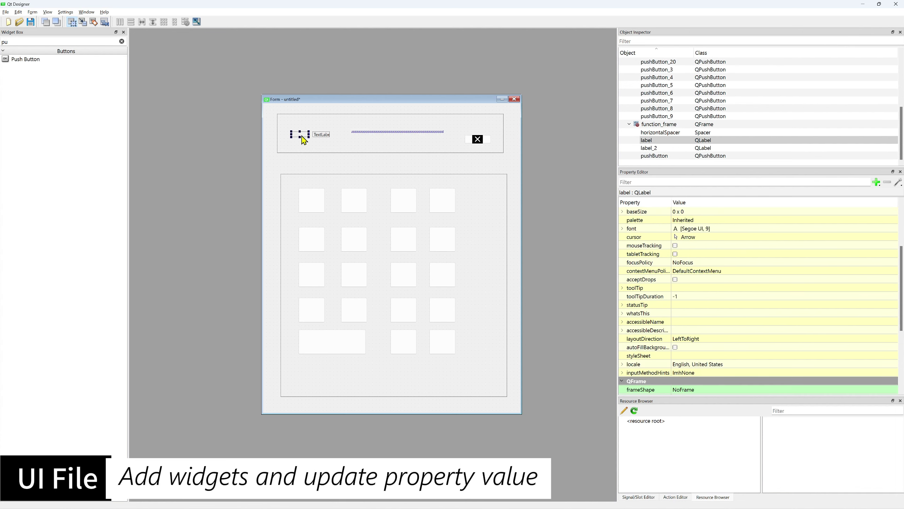
{"action": "scroll", "coordinate": [698, 274], "scroll_direction": "down", "scroll_amount": 5}
{"action": "left_click", "coordinate": [699, 321]}
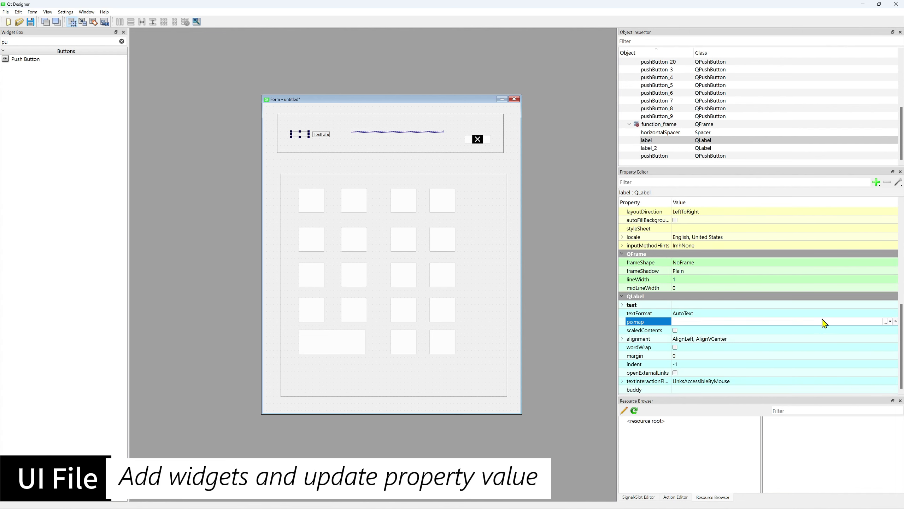
{"action": "left_click", "coordinate": [890, 322]}
{"action": "left_click", "coordinate": [841, 341]}
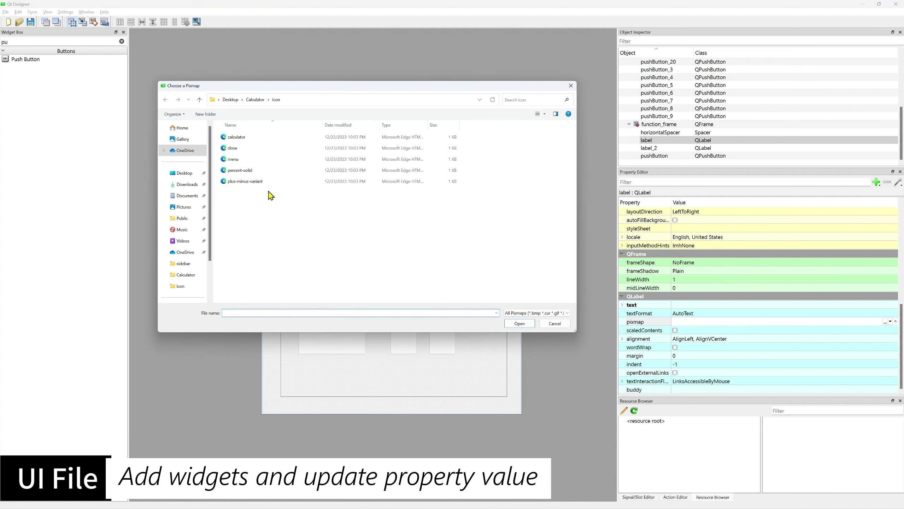
{"action": "left_click", "coordinate": [236, 137]}
{"action": "left_click", "coordinate": [519, 324]}
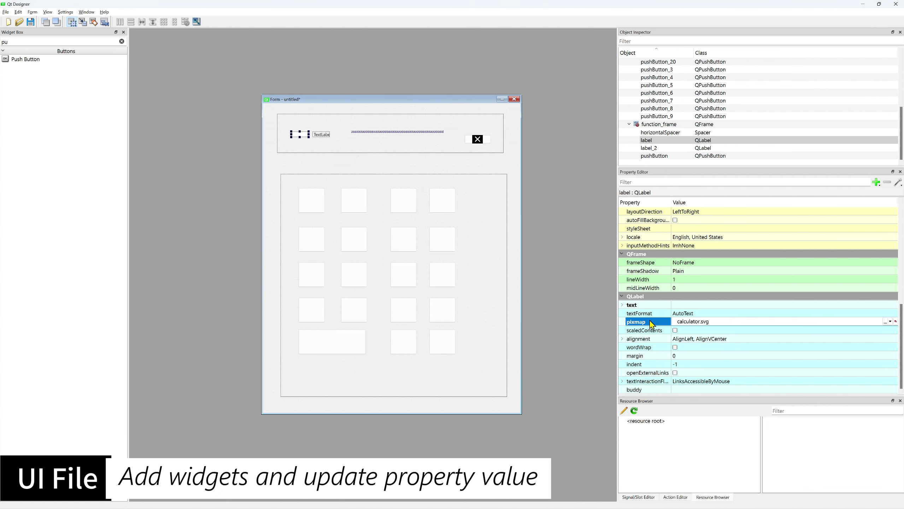
{"action": "left_click", "coordinate": [675, 330]}
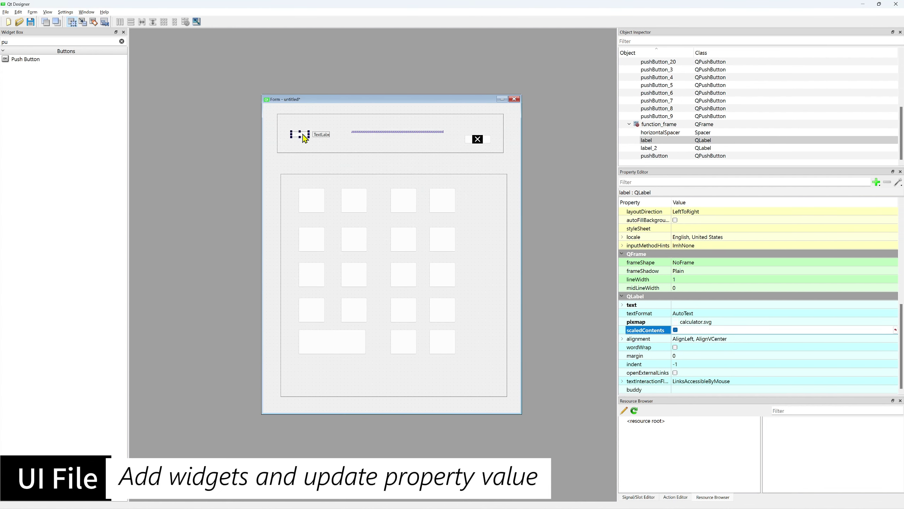
Change the second label's text to "Calculator" and widen the label to fit it.
{"action": "double_click", "coordinate": [322, 136]}
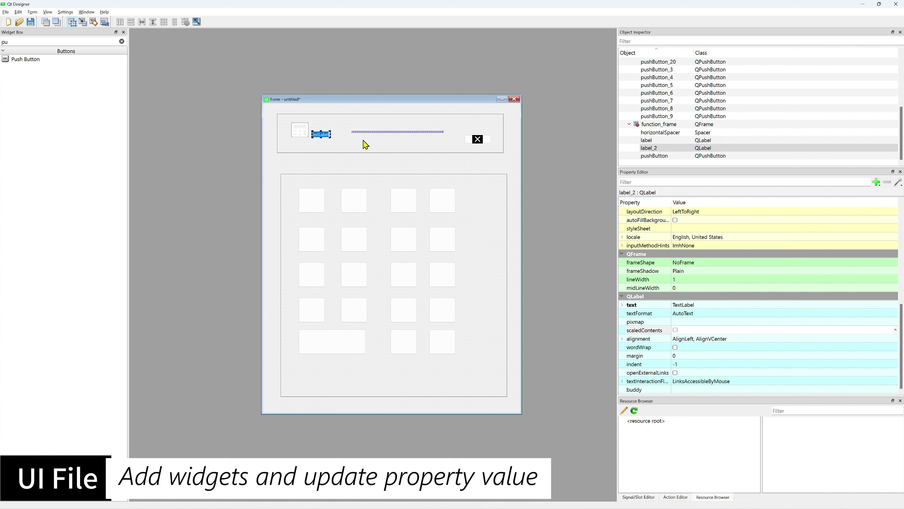
{"action": "type", "text": "Calculat"}
{"action": "left_click", "coordinate": [357, 144]}
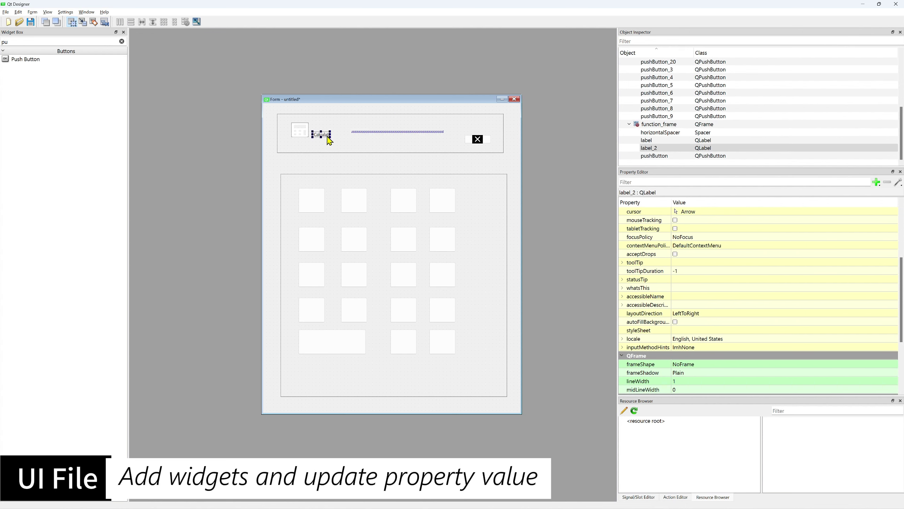
{"action": "double_click", "coordinate": [355, 147]}
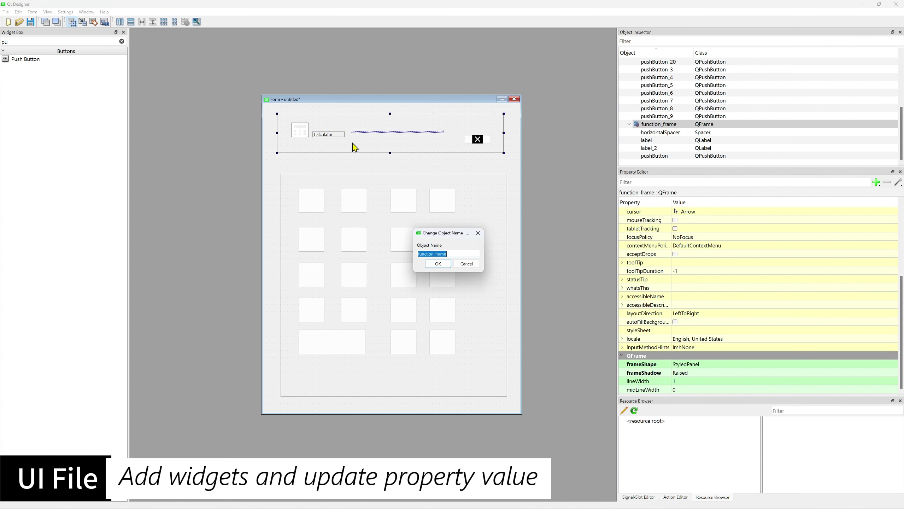
{"action": "left_click", "coordinate": [466, 264]}
Set the upper frame's maximum height to 100.
{"action": "scroll", "coordinate": [705, 278], "scroll_direction": "up", "scroll_amount": 5}
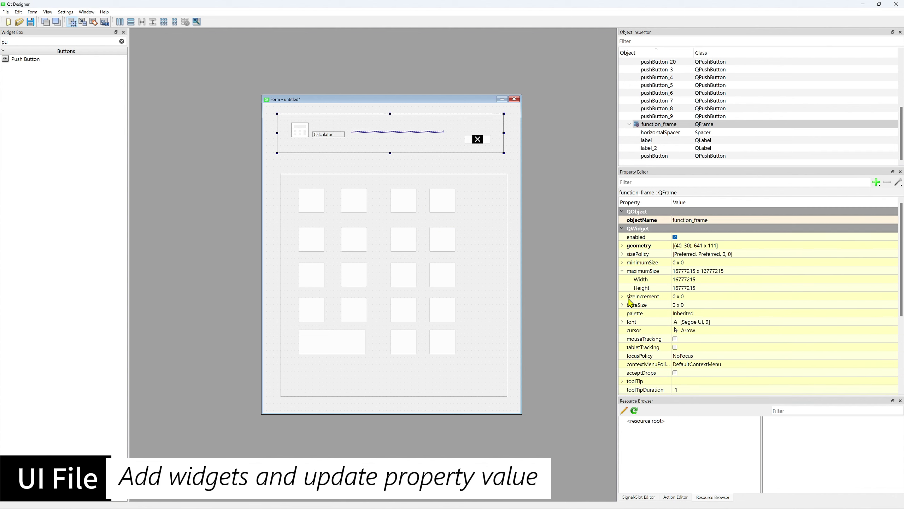
{"action": "left_click", "coordinate": [644, 270]}
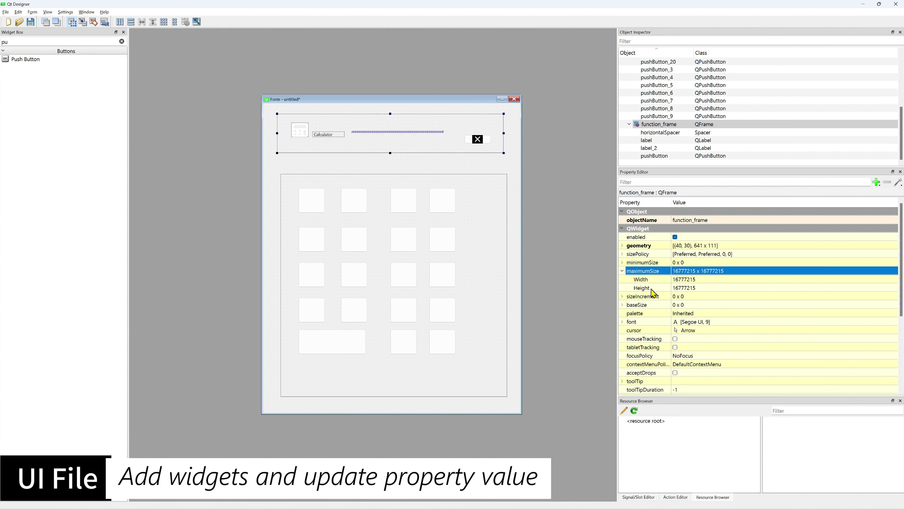
{"action": "left_click", "coordinate": [651, 289]}
{"action": "type", "text": "100"}
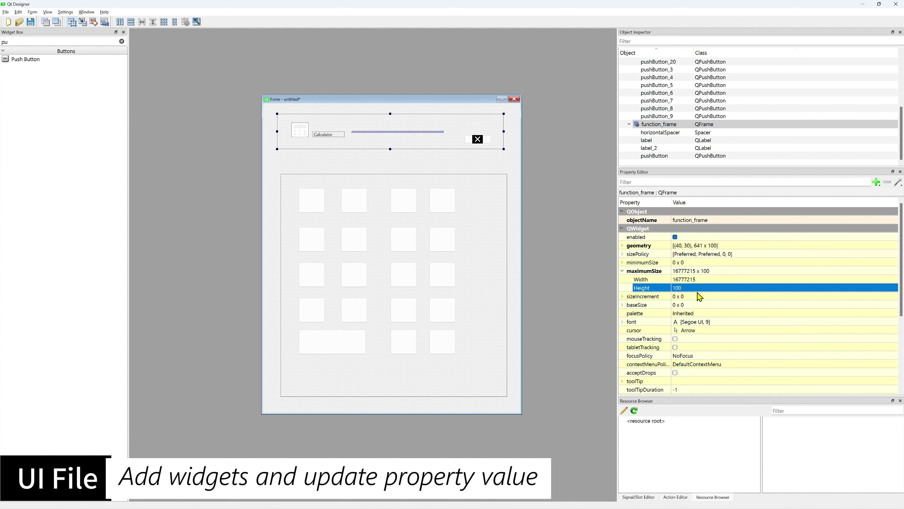
Lay out the upper frame's contents horizontally.
{"action": "left_click", "coordinate": [383, 163]}
{"action": "left_click", "coordinate": [372, 149]}
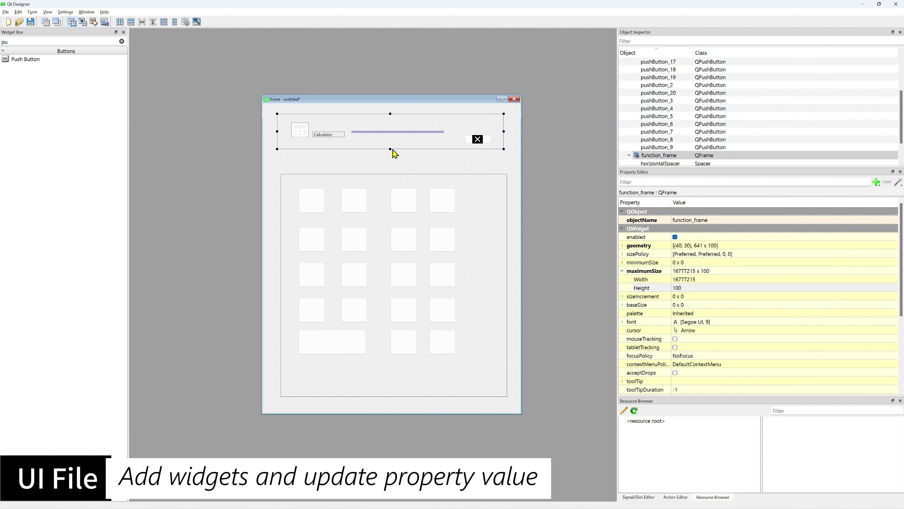
{"action": "left_click", "coordinate": [121, 22]}
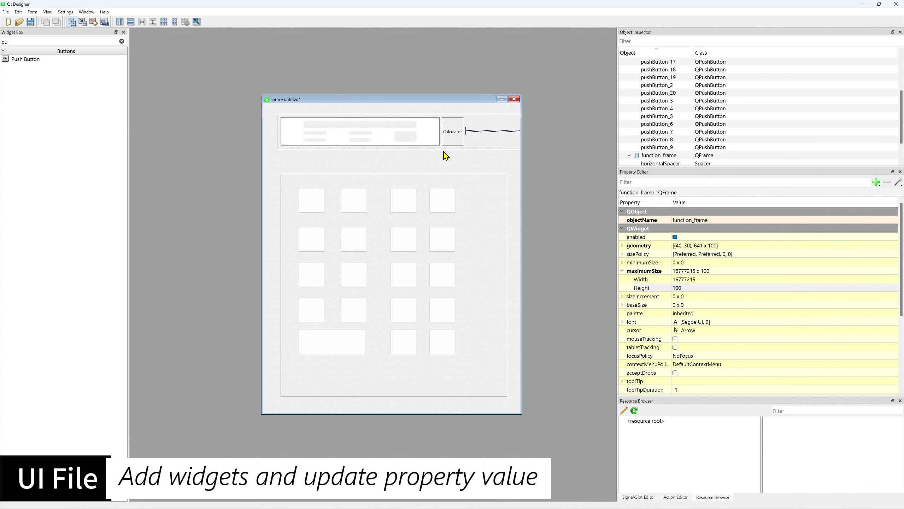
Widen the form to about 906 px so the whole upper frame fits inside it.
{"action": "left_click", "coordinate": [498, 152]}
{"action": "double_click", "coordinate": [499, 152]}
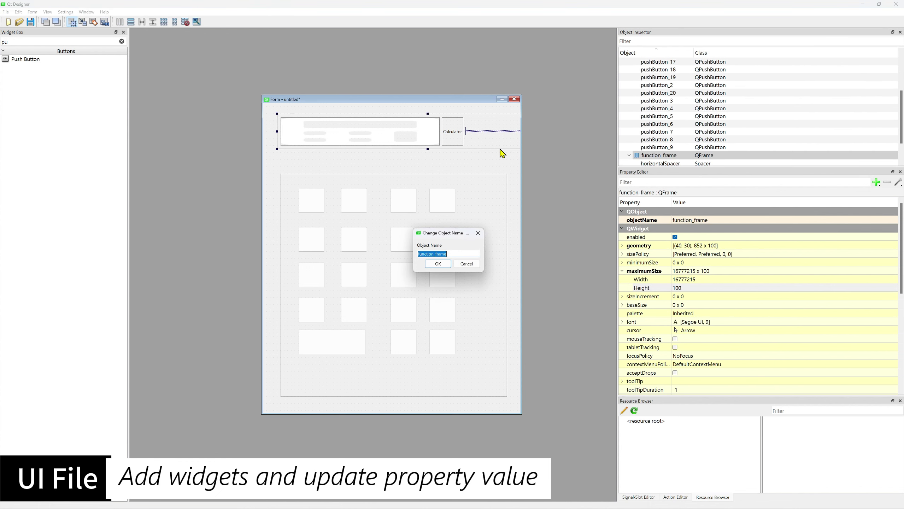
{"action": "left_click", "coordinate": [469, 266]}
{"action": "left_click", "coordinate": [422, 162]}
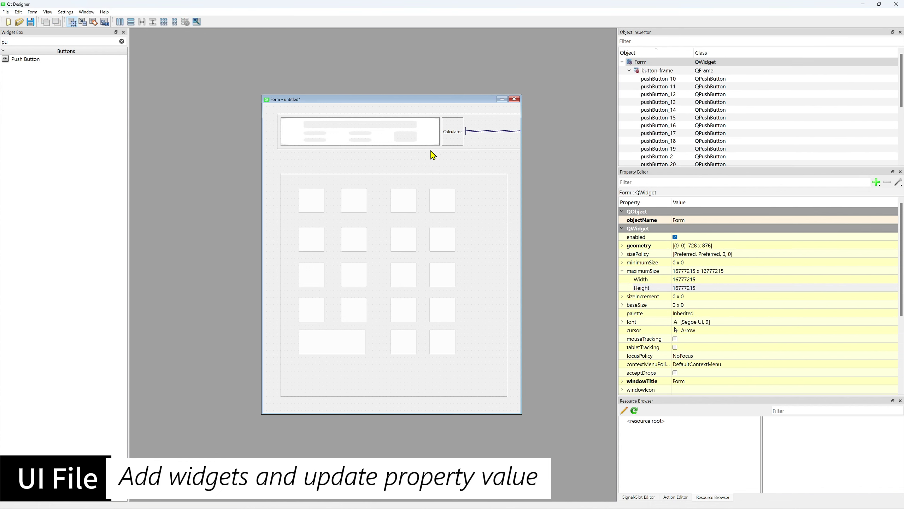
{"action": "left_click_drag", "start_coordinate": [520, 161], "coordinate": [584, 161]}
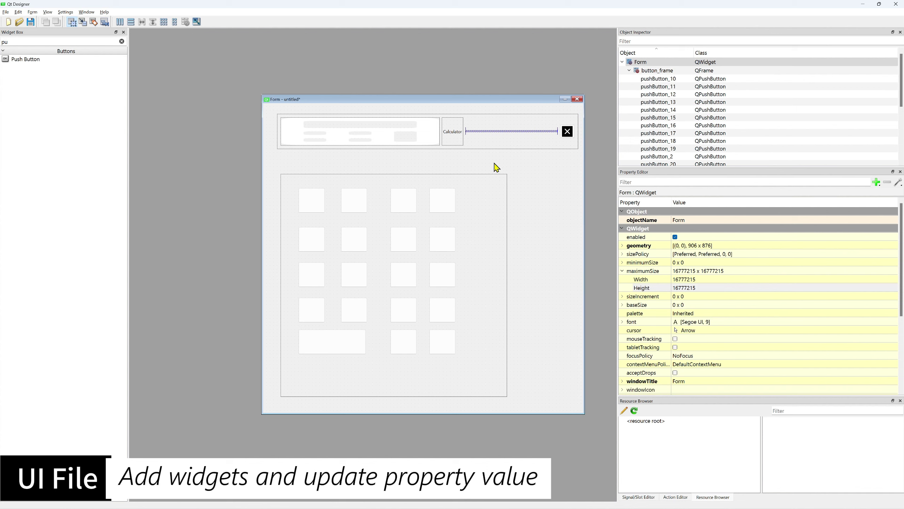
Arrange the button frame's contents in a grid layout and enlarge the frame to fill the space below the title frame.
{"action": "left_click", "coordinate": [460, 183]}
{"action": "left_click", "coordinate": [164, 22]}
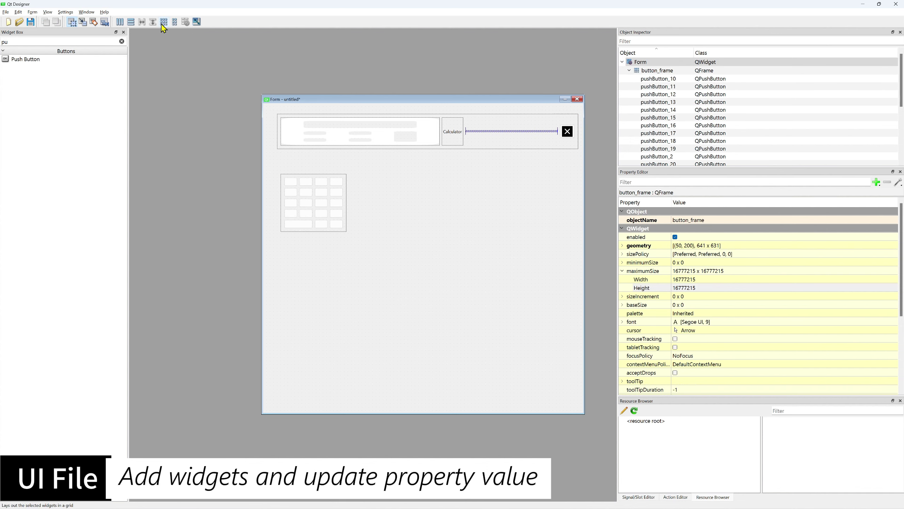
{"action": "left_click_drag", "start_coordinate": [347, 233], "coordinate": [536, 375]}
Apply a grid layout to the whole form and narrow it to about 791 px.
{"action": "left_click", "coordinate": [521, 165]}
{"action": "left_click", "coordinate": [163, 22]}
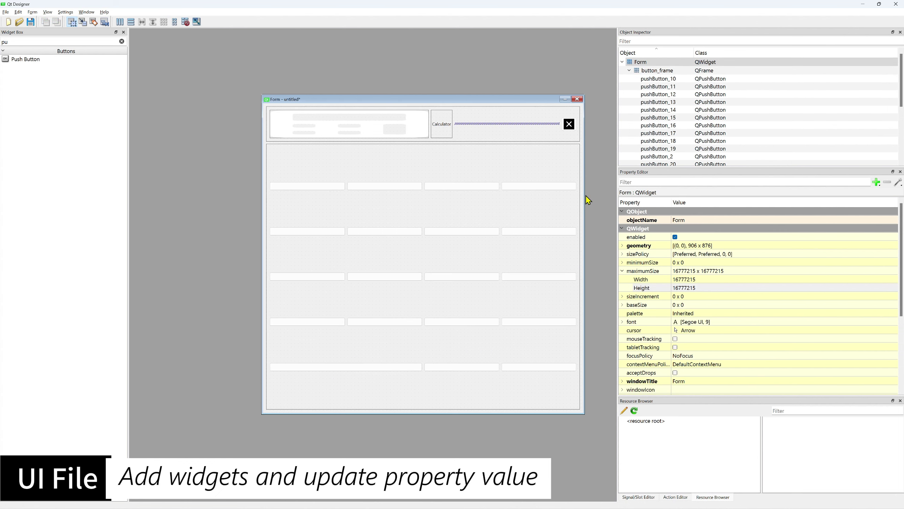
{"action": "left_click_drag", "start_coordinate": [584, 199], "coordinate": [543, 194]}
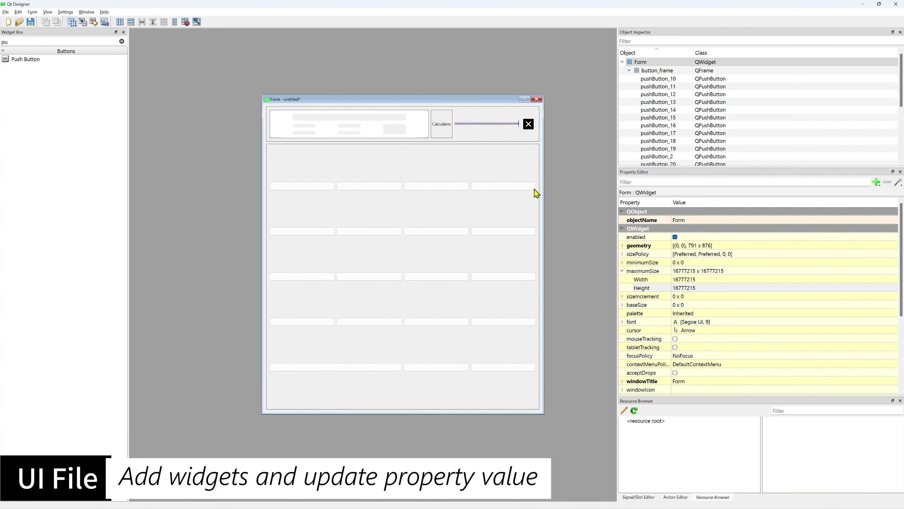
Set the title frame's layout margins to 20 for left and 10 for right.
{"action": "left_click", "coordinate": [454, 146]}
{"action": "scroll", "coordinate": [725, 340], "scroll_direction": "down", "scroll_amount": 10}
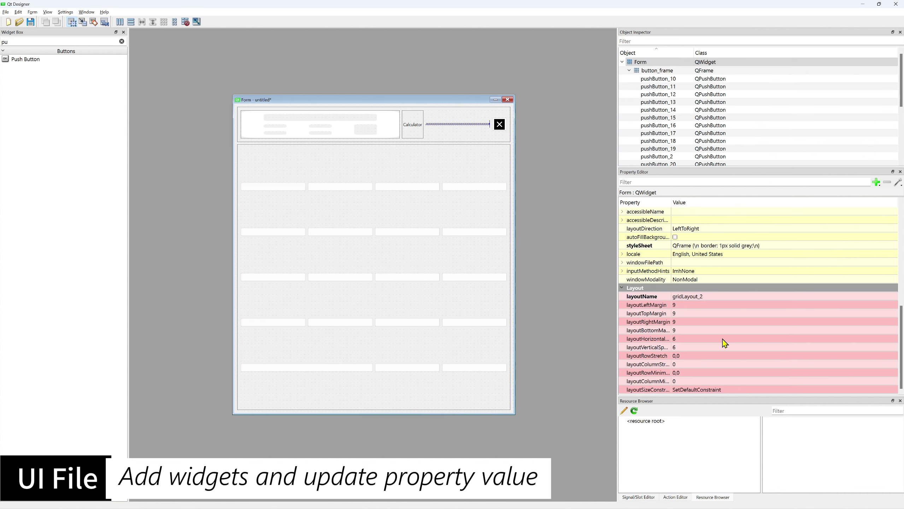
{"action": "left_click", "coordinate": [508, 140]}
{"action": "left_click", "coordinate": [688, 338]}
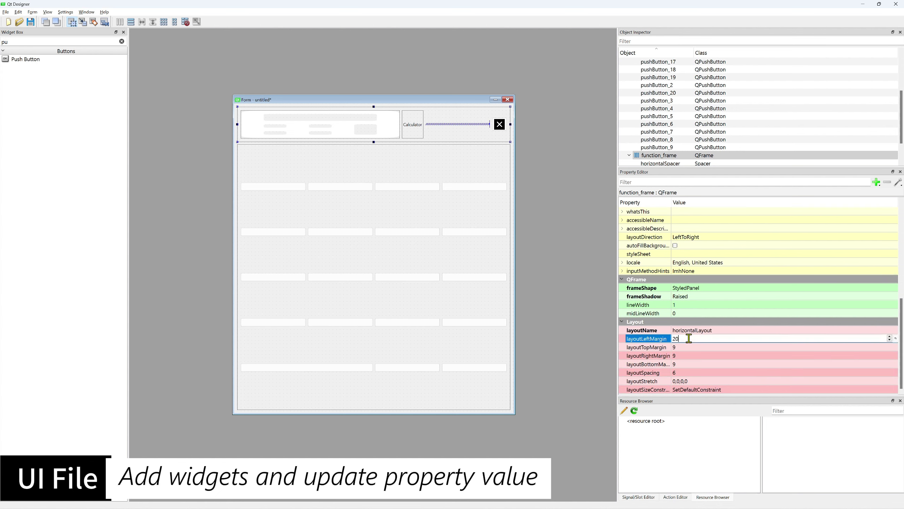
{"action": "key", "text": "Return"}
{"action": "left_click", "coordinate": [682, 356]}
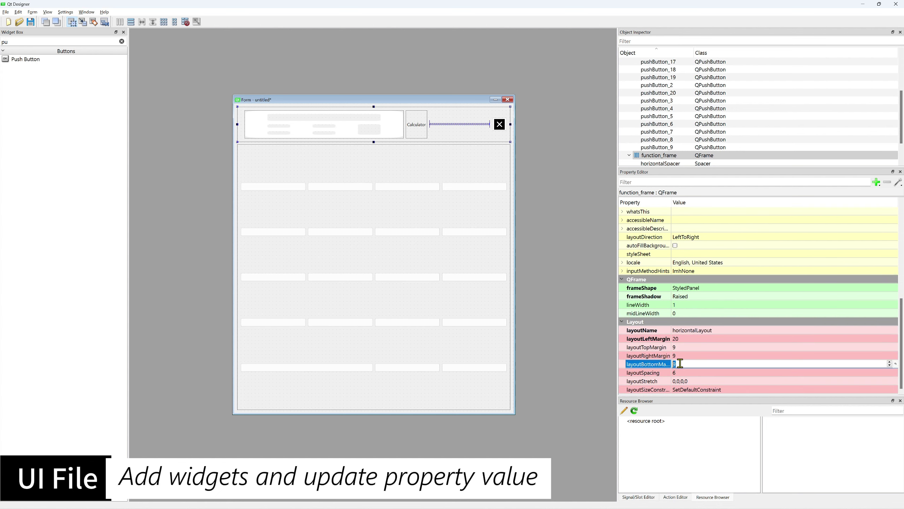
{"action": "type", "text": "10"}
{"action": "key", "text": "Return"}
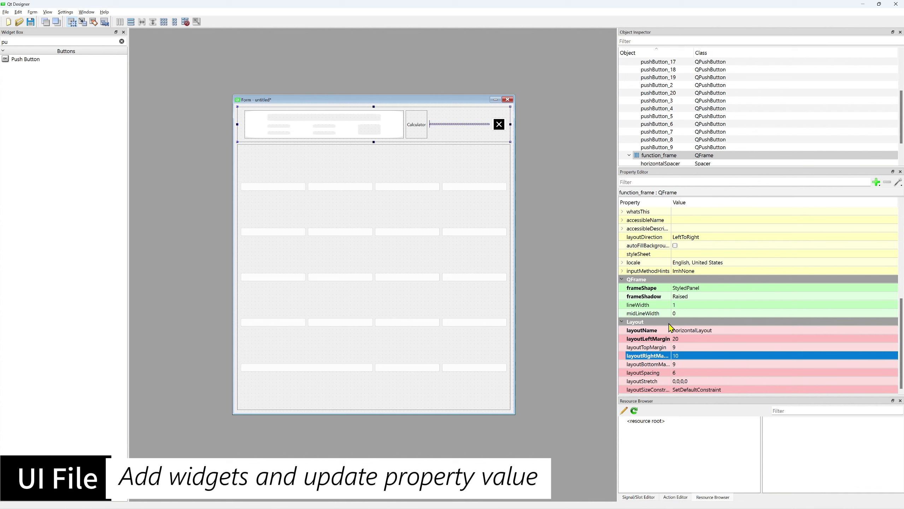
Set the button frame's left, top, right and bottom layout margins to 20.
{"action": "left_click_drag", "start_coordinate": [671, 202], "coordinate": [702, 202]}
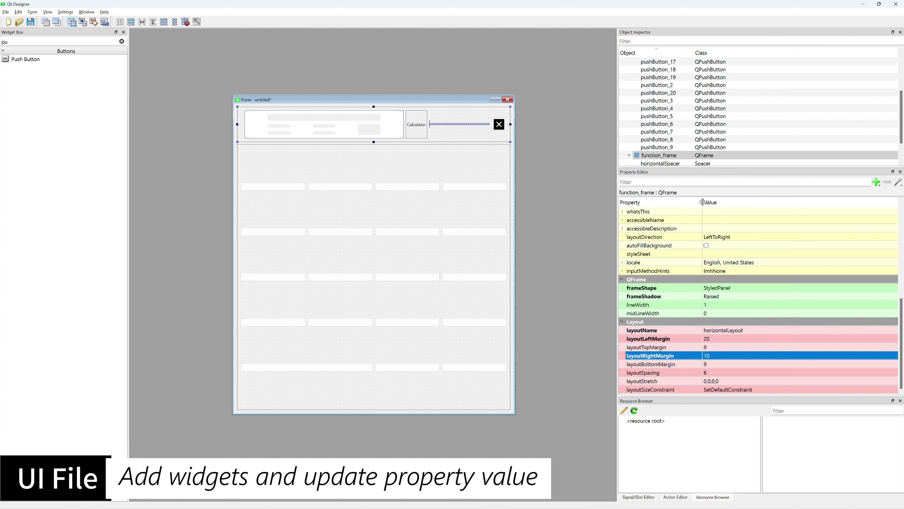
{"action": "left_click", "coordinate": [416, 157]}
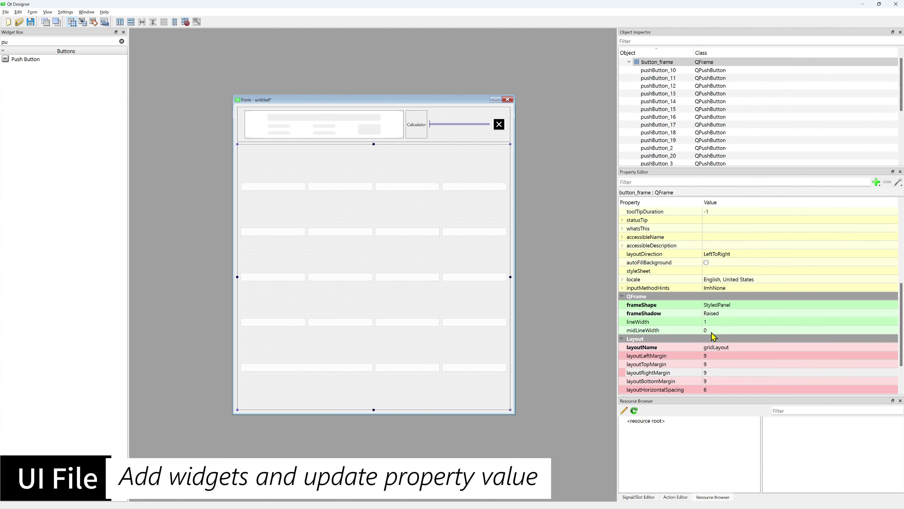
{"action": "scroll", "coordinate": [720, 383], "scroll_direction": "down", "scroll_amount": 2}
{"action": "left_click", "coordinate": [715, 305]}
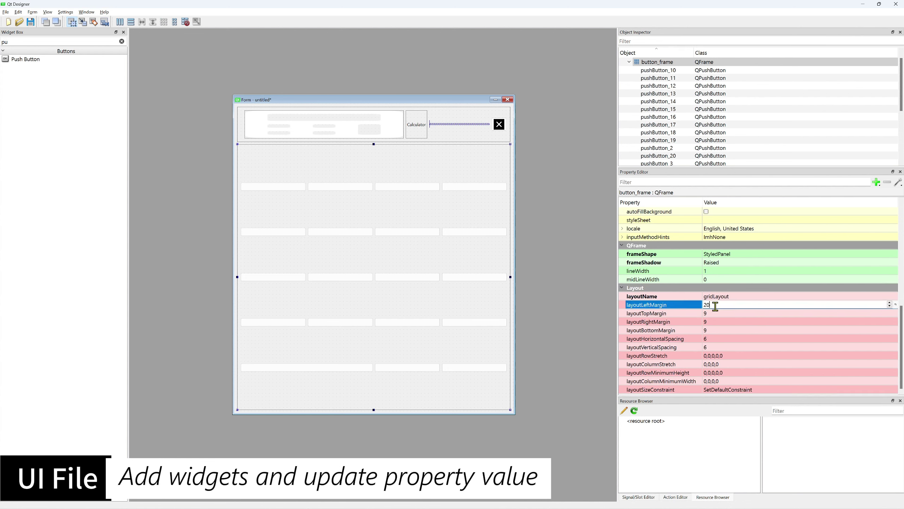
{"action": "key", "text": "Return"}
{"action": "left_click", "coordinate": [715, 313]}
{"action": "type", "text": "20"}
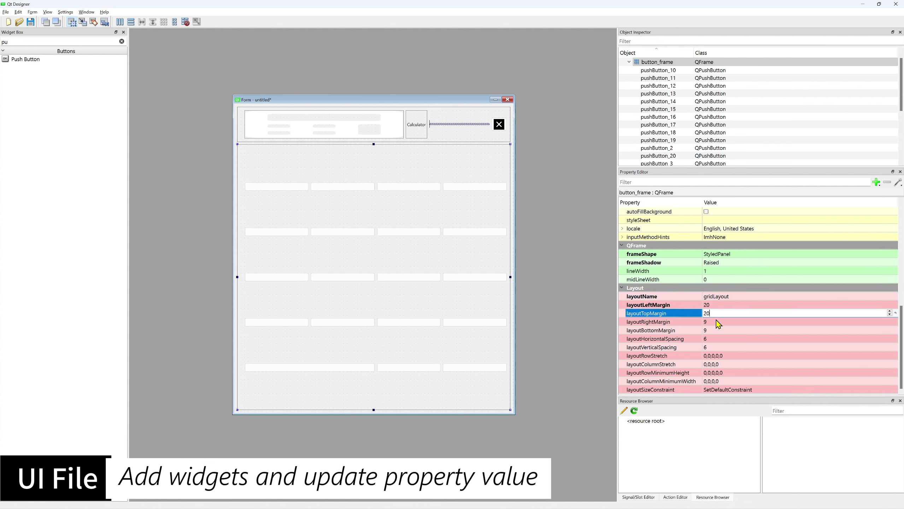
{"action": "left_click", "coordinate": [716, 322]}
{"action": "type", "text": "20"}
{"action": "left_click", "coordinate": [716, 330]}
{"action": "type", "text": "20"}
Set the horizontal and vertical spacing of the button frame's grid layout to 15.
{"action": "left_click", "coordinate": [715, 339]}
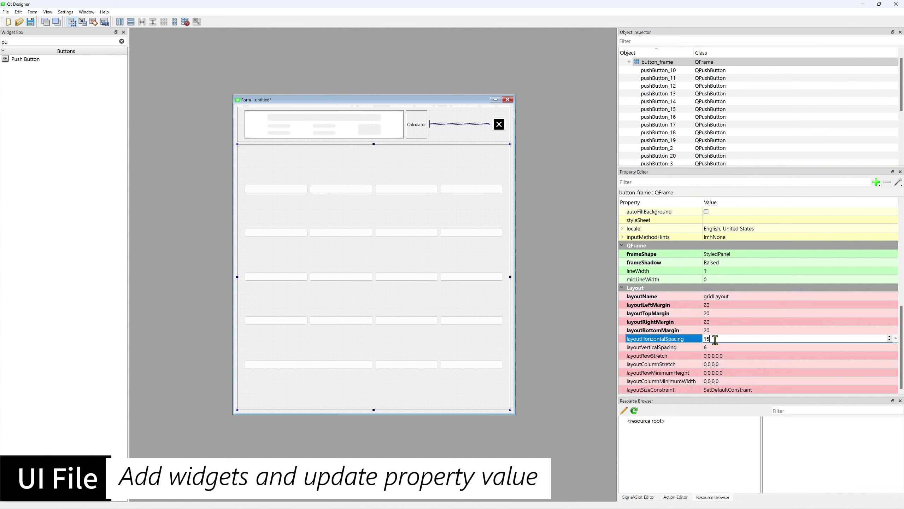
{"action": "left_click", "coordinate": [712, 346]}
{"action": "type", "text": "15"}
{"action": "key", "text": "Return"}
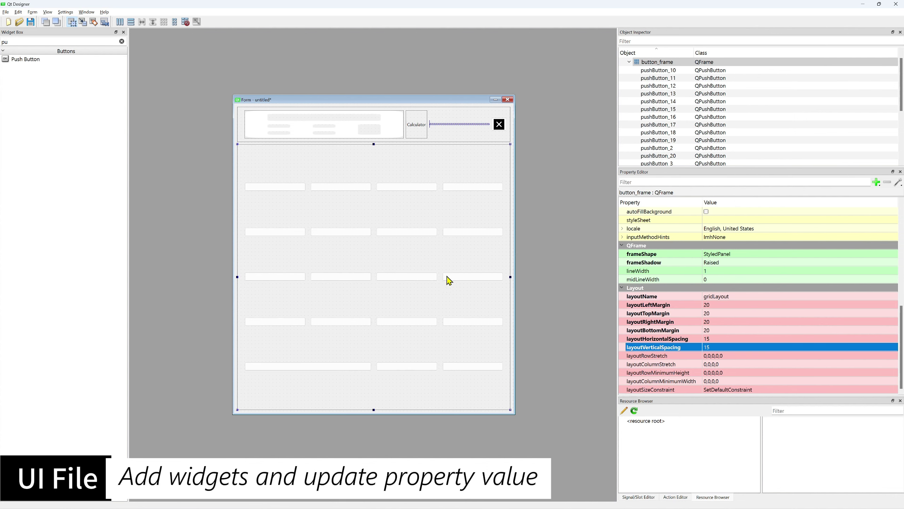
Set the left, top, right and bottom margins of the form's own layout to 0.
{"action": "scroll", "coordinate": [653, 73], "scroll_direction": "up", "scroll_amount": 1}
{"action": "left_click", "coordinate": [639, 61]}
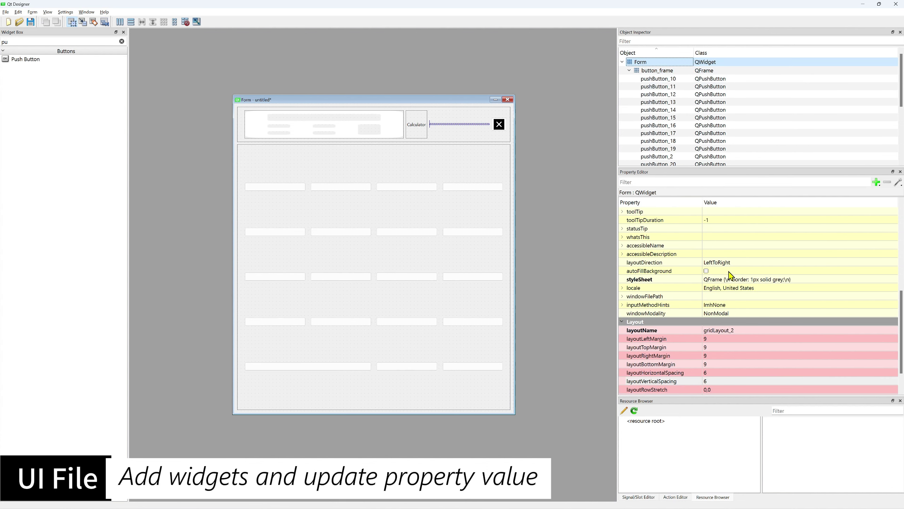
{"action": "left_click", "coordinate": [718, 339]}
{"action": "type", "text": "0"}
{"action": "left_click", "coordinate": [718, 347]}
{"action": "type", "text": "0"}
{"action": "left_click", "coordinate": [716, 355]}
{"action": "type", "text": "0"}
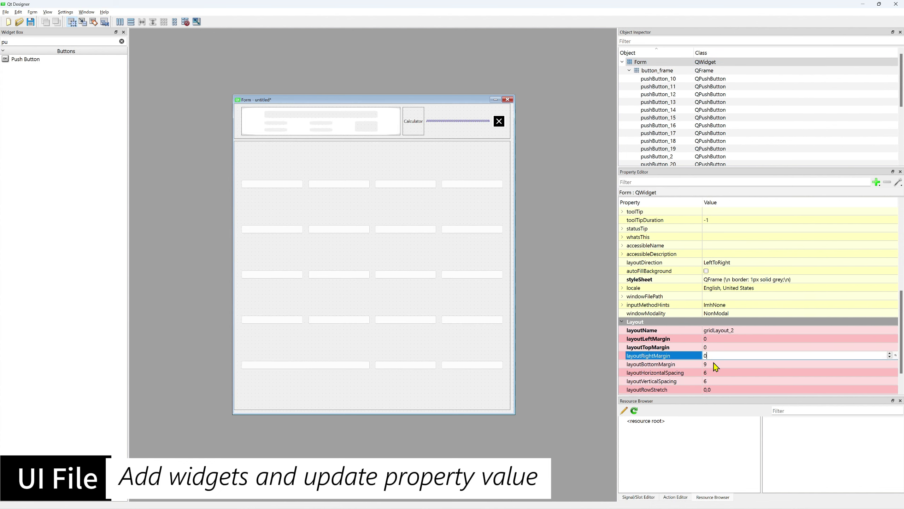
{"action": "left_click", "coordinate": [714, 365]}
Set the horizontal and vertical spacing of the form's layout to 0.
{"action": "left_click", "coordinate": [711, 372]}
{"action": "type", "text": "0"}
{"action": "left_click", "coordinate": [711, 380]}
{"action": "type", "text": "0"}
{"action": "key", "text": "Return"}
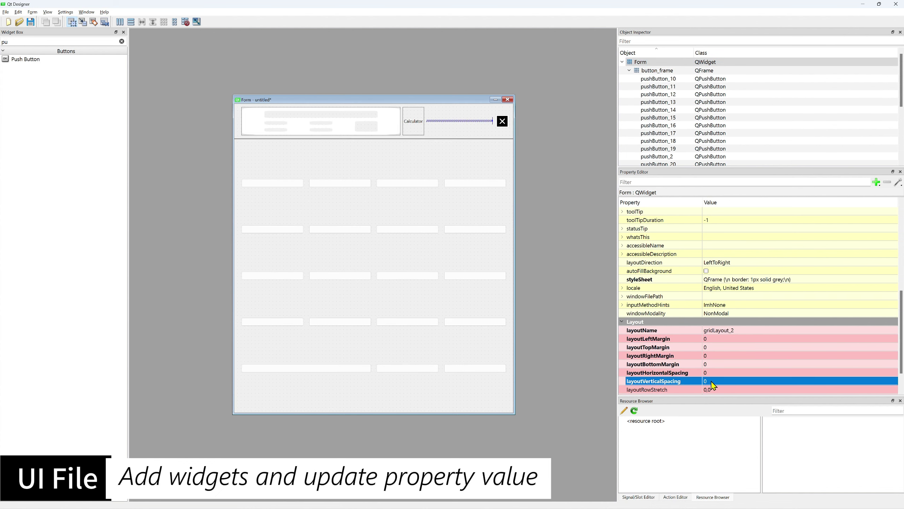
Limit the calculator icon label's maximum size to 20 x 20.
{"action": "left_click", "coordinate": [408, 198]}
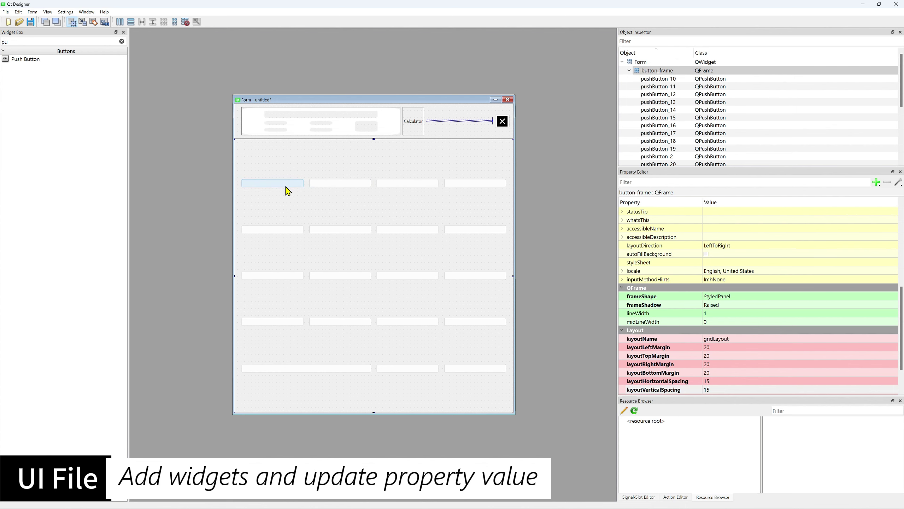
{"action": "left_click", "coordinate": [287, 121]}
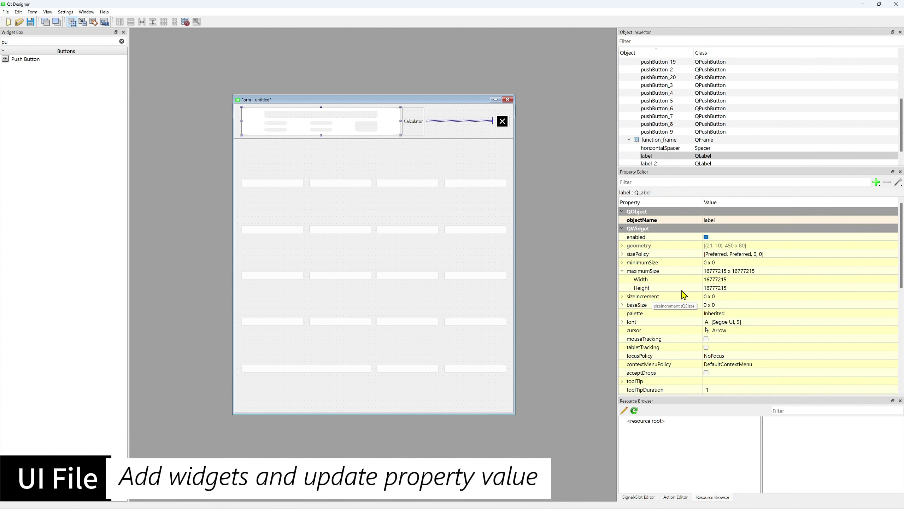
{"action": "left_click", "coordinate": [712, 279]}
{"action": "type", "text": "20"}
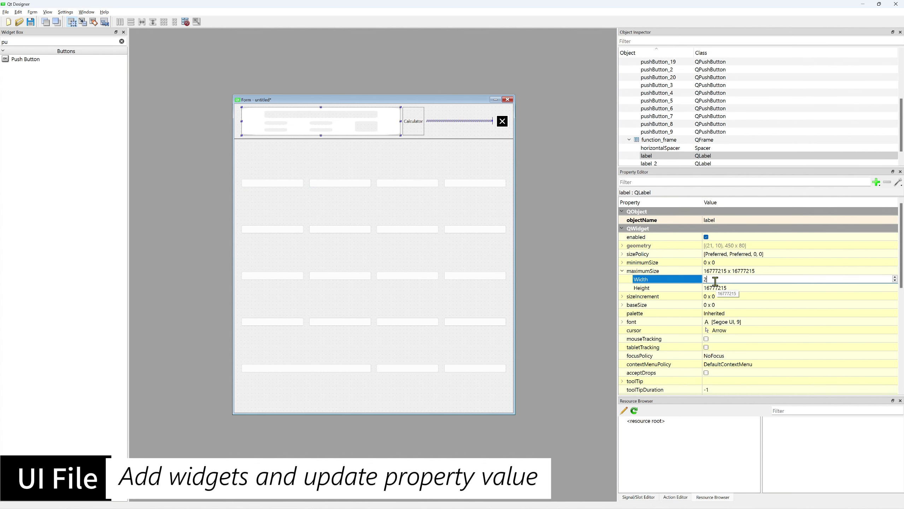
{"action": "key", "text": "Return"}
{"action": "left_click", "coordinate": [717, 287]}
{"action": "type", "text": "220"}
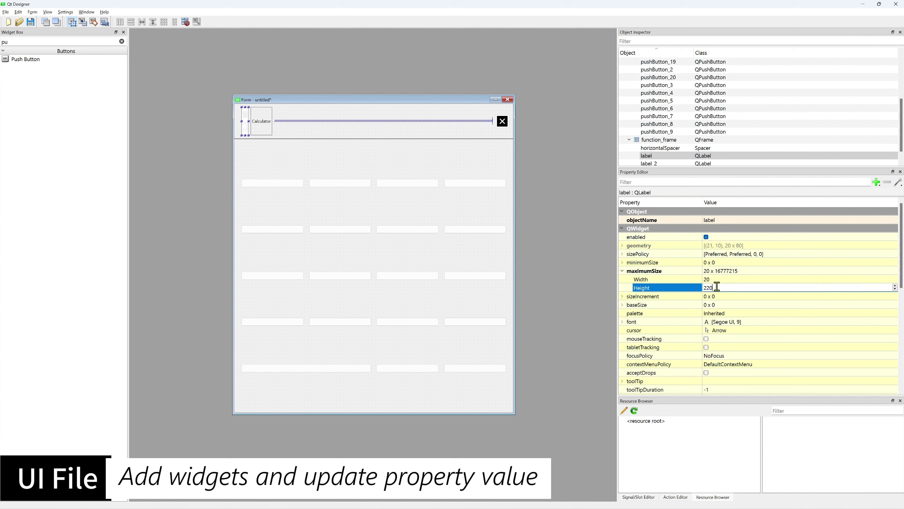
{"action": "key", "text": "Return"}
{"action": "left_click", "coordinate": [717, 287]}
{"action": "type", "text": "20"}
{"action": "key", "text": "Return"}
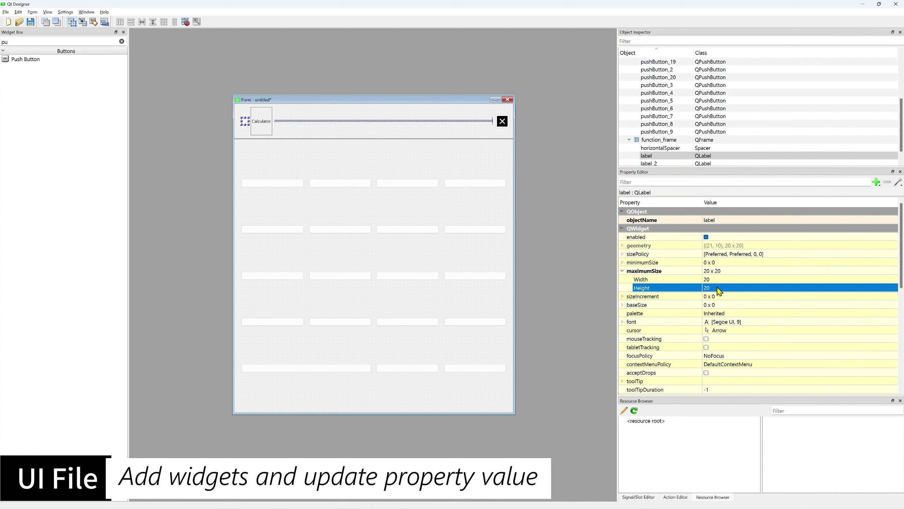
Set the calculator icon label's maximum width and height to 30.
{"action": "left_click", "coordinate": [252, 137]}
{"action": "left_click", "coordinate": [253, 132]}
{"action": "left_click", "coordinate": [245, 122]}
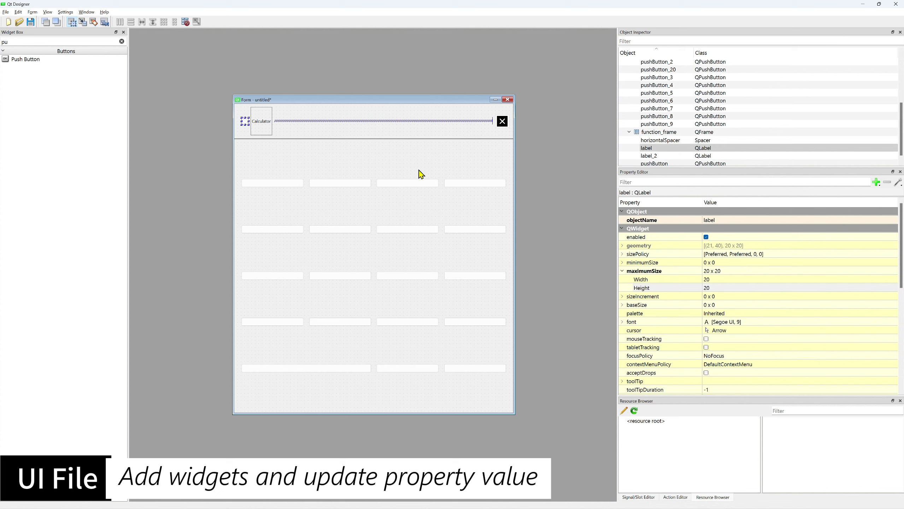
{"action": "left_click", "coordinate": [713, 279]}
{"action": "type", "text": "30"}
{"action": "key", "text": "Return"}
{"action": "left_click", "coordinate": [714, 285]}
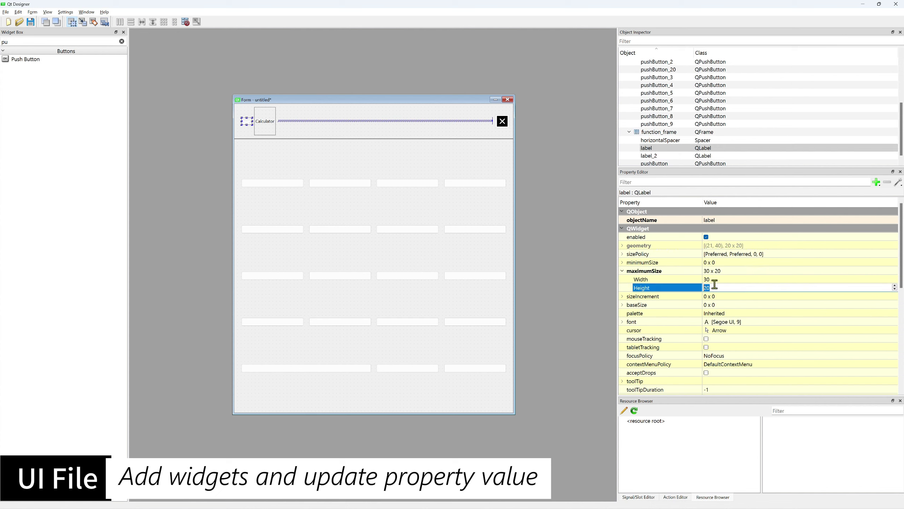
{"action": "type", "text": "30"}
{"action": "key", "text": "Return"}
Save the form as main.ui in the Calculator folder, replacing the existing file.
{"action": "left_click", "coordinate": [285, 136]}
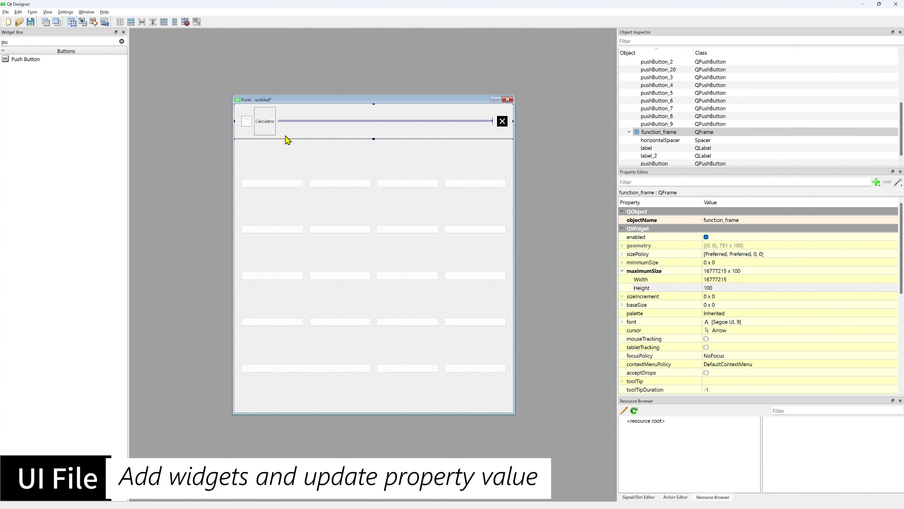
{"action": "key", "text": "ctrl+s"}
{"action": "left_click", "coordinate": [256, 170]}
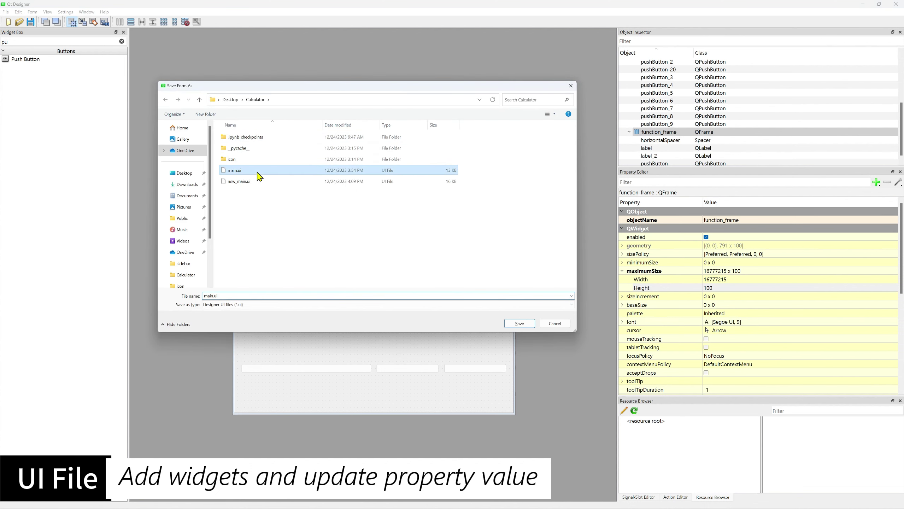
{"action": "left_click", "coordinate": [520, 324]}
{"action": "left_click", "coordinate": [466, 260]}
Label the first button in the top row of the button grid AC.
{"action": "left_click", "coordinate": [361, 149]}
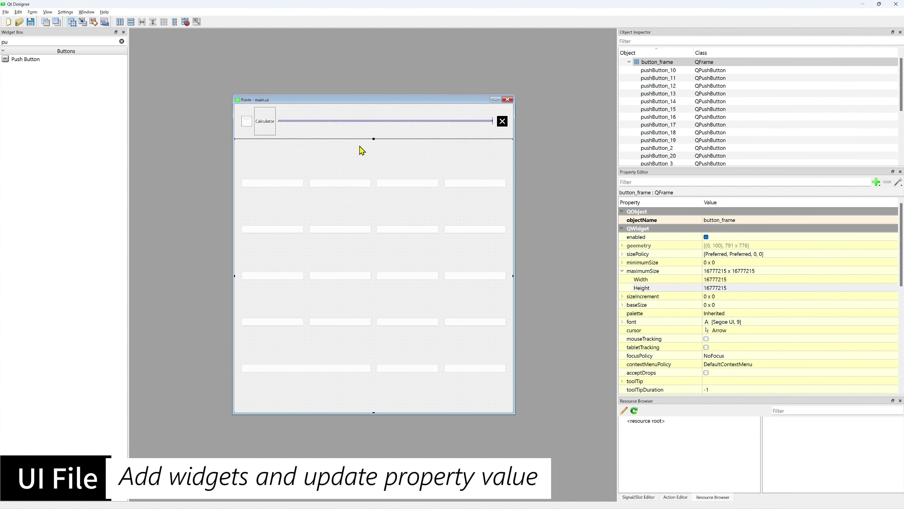
{"action": "left_click", "coordinate": [295, 183]}
{"action": "double_click", "coordinate": [295, 183]}
{"action": "type", "text": "A"}
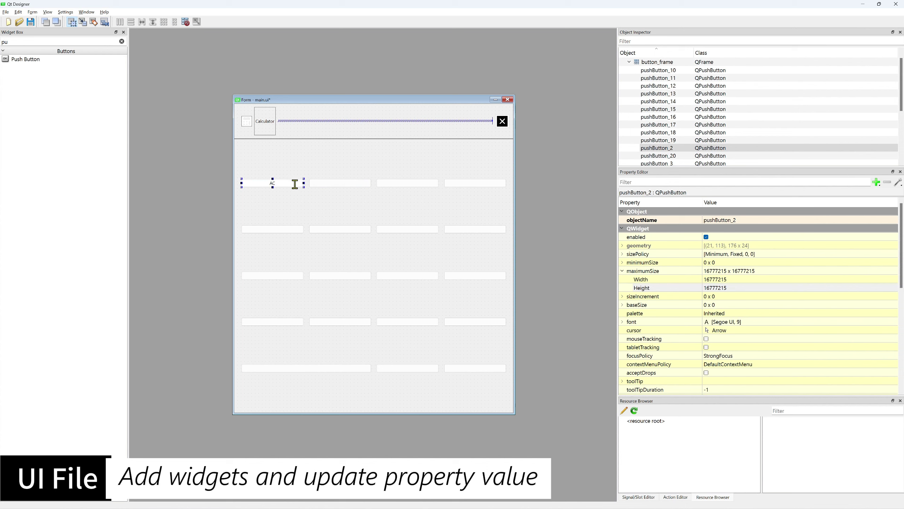
{"action": "type", "text": "C"}
{"action": "key", "text": "Return"}
Set the icon of the second button in the top row to the plus-minus-variant file from the icon folder.
{"action": "left_click", "coordinate": [353, 184]}
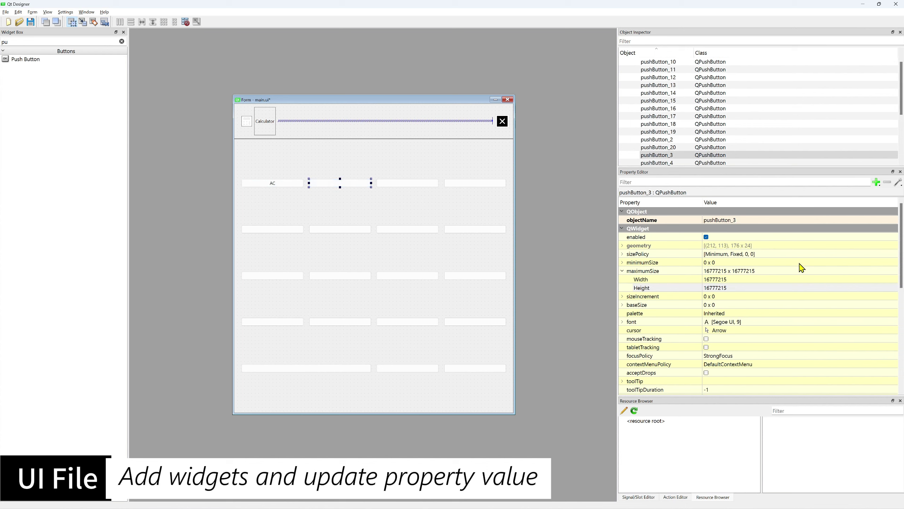
{"action": "scroll", "coordinate": [801, 267], "scroll_direction": "down", "scroll_amount": 8}
{"action": "left_click", "coordinate": [745, 270]}
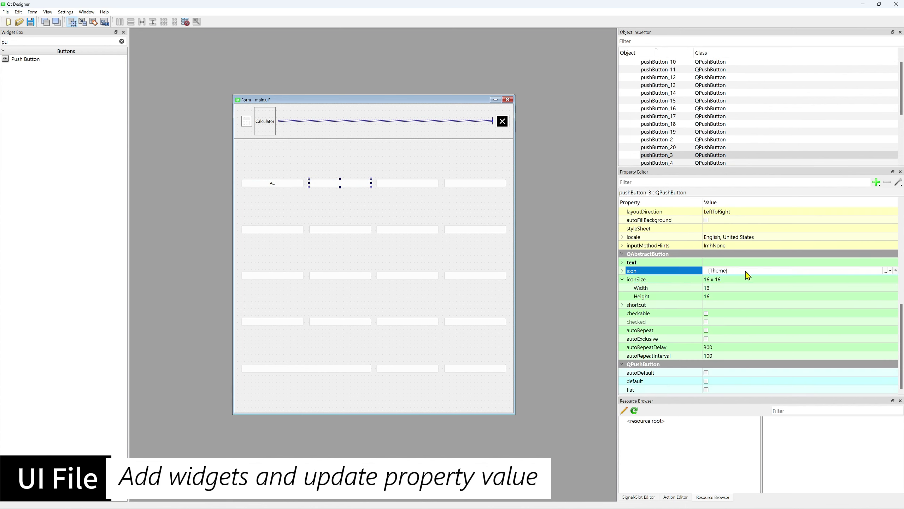
{"action": "left_click", "coordinate": [889, 271]}
{"action": "left_click", "coordinate": [862, 280]}
{"action": "left_click", "coordinate": [521, 299]}
{"action": "left_click", "coordinate": [889, 271]}
{"action": "left_click", "coordinate": [861, 289]}
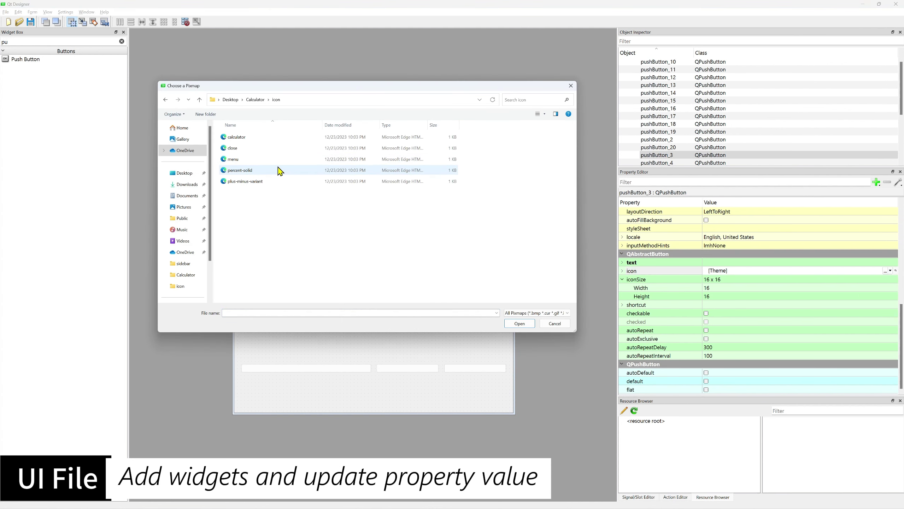
{"action": "left_click", "coordinate": [255, 173]}
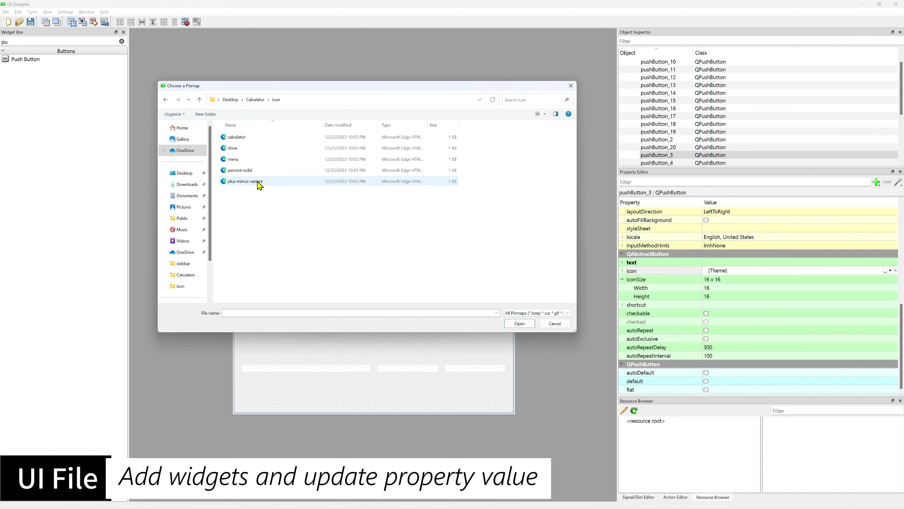
{"action": "left_click", "coordinate": [520, 323]}
Set the icon of the third button in the top row to the percent-solid file.
{"action": "left_click", "coordinate": [421, 187]}
{"action": "left_click", "coordinate": [890, 270]}
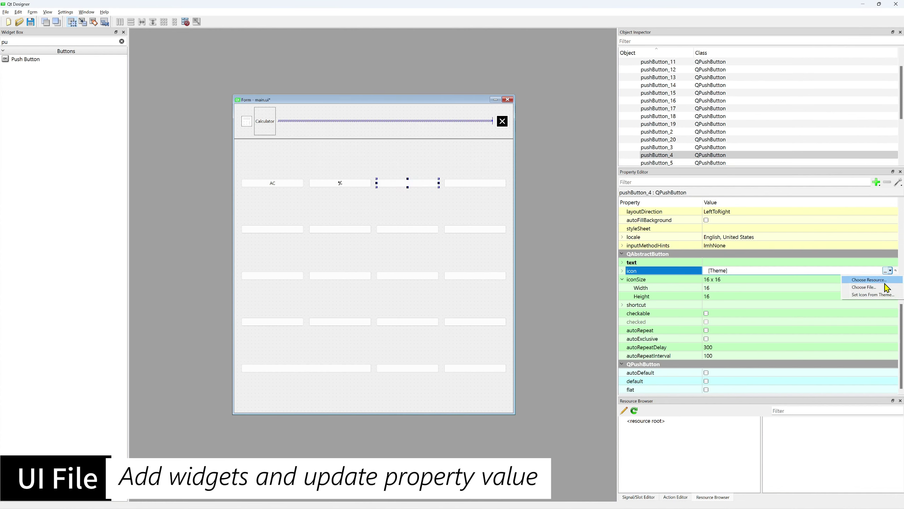
{"action": "left_click", "coordinate": [862, 289]}
{"action": "left_click", "coordinate": [248, 181]}
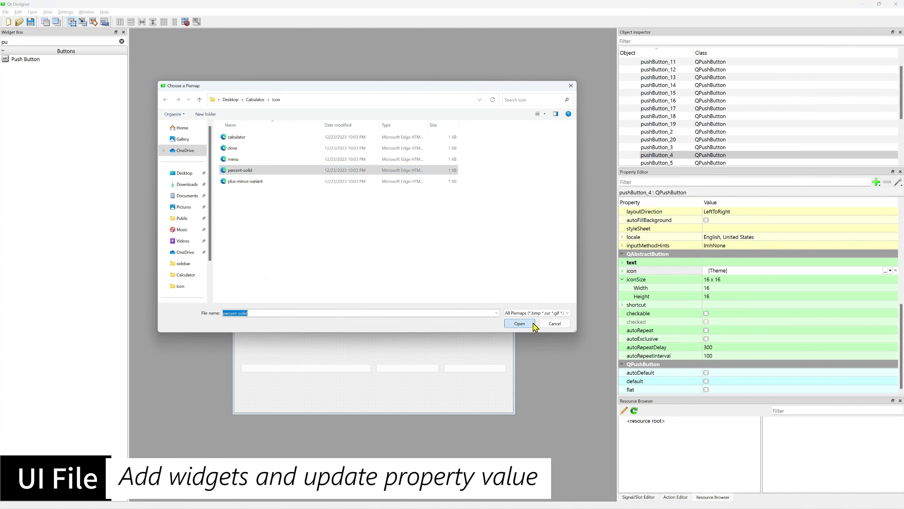
{"action": "left_click", "coordinate": [519, 323]}
Label the buttons of the grid's last column, from first to last row, ÷, ×, -, + and =.
{"action": "left_click", "coordinate": [470, 185]}
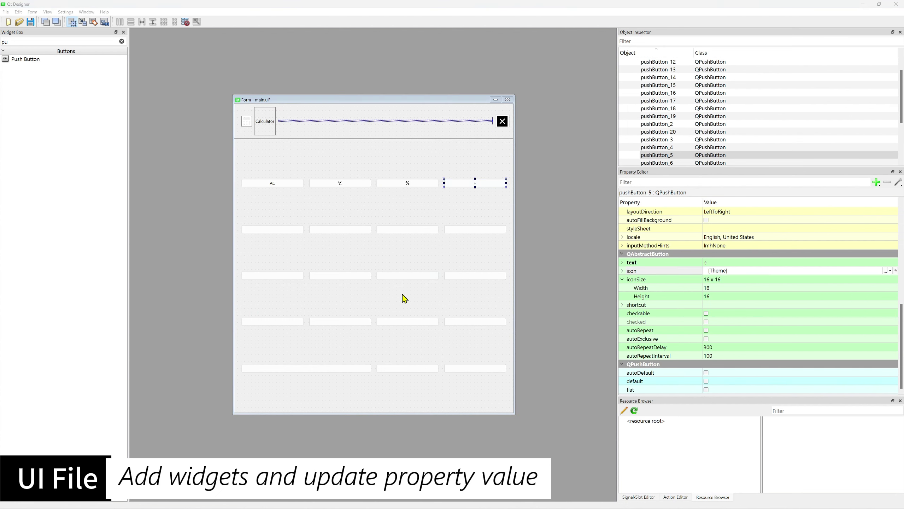
{"action": "left_click", "coordinate": [485, 228]}
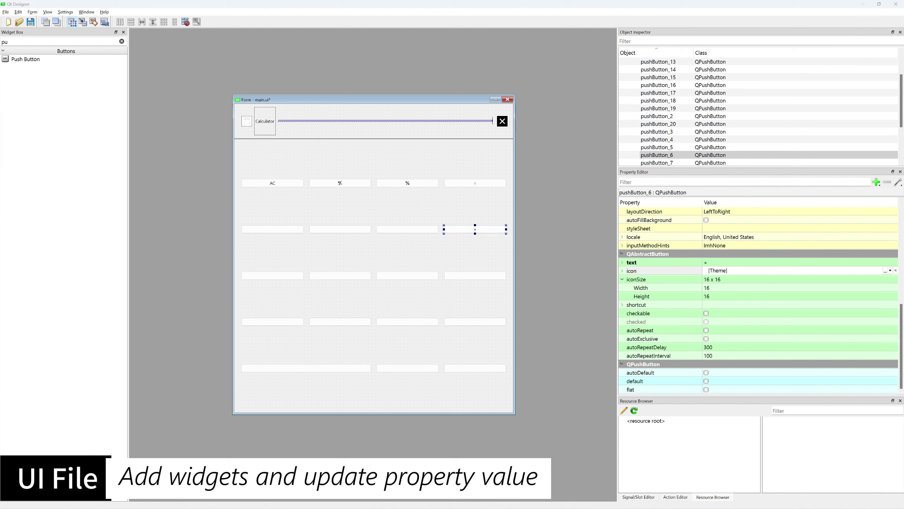
{"action": "left_click", "coordinate": [462, 276]}
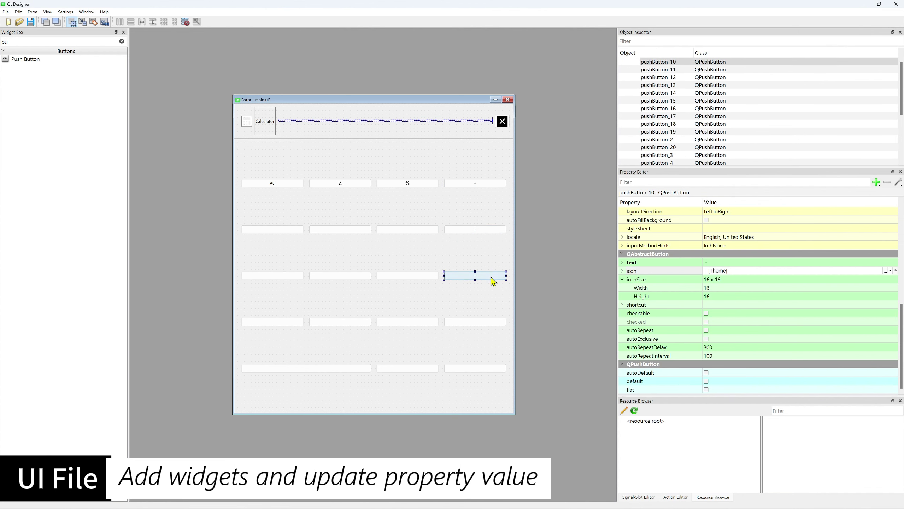
{"action": "double_click", "coordinate": [489, 321]}
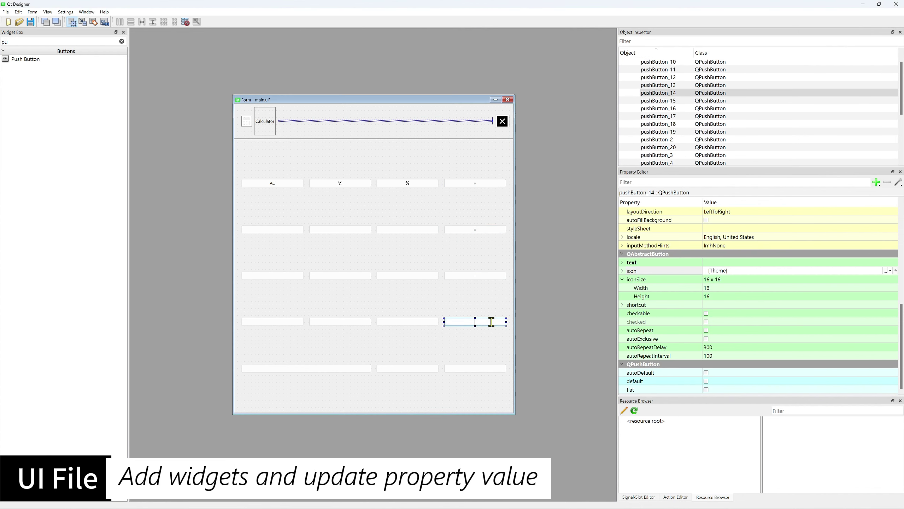
{"action": "type", "text": "+"}
{"action": "double_click", "coordinate": [486, 368]}
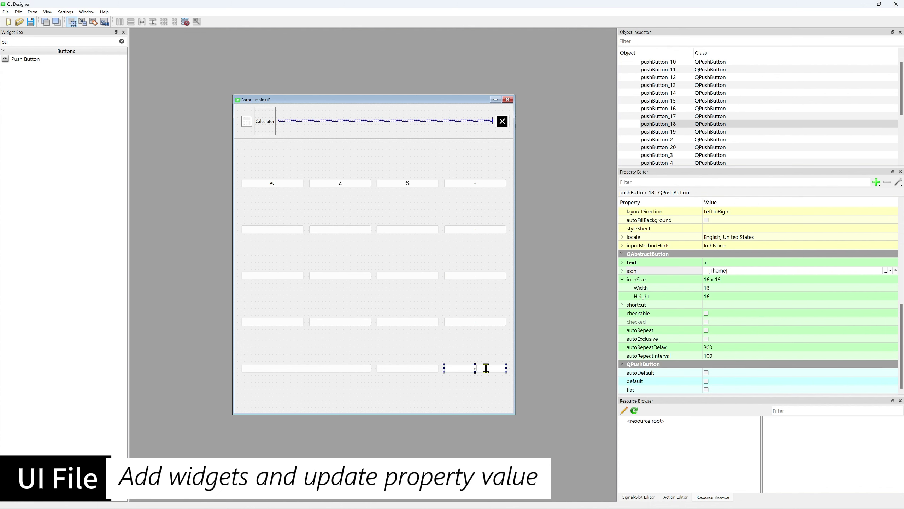
{"action": "key", "text": "Return"}
Label the first three buttons of the grid's second row 7, 8 and 9.
{"action": "left_click", "coordinate": [277, 227]}
{"action": "type", "text": "7"}
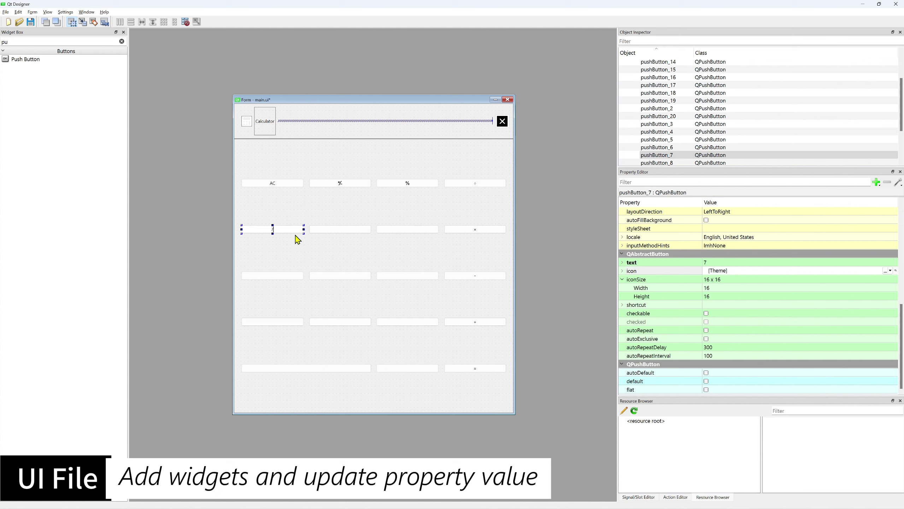
{"action": "double_click", "coordinate": [339, 229]}
{"action": "type", "text": "8"}
{"action": "double_click", "coordinate": [392, 230]}
{"action": "type", "text": "9"}
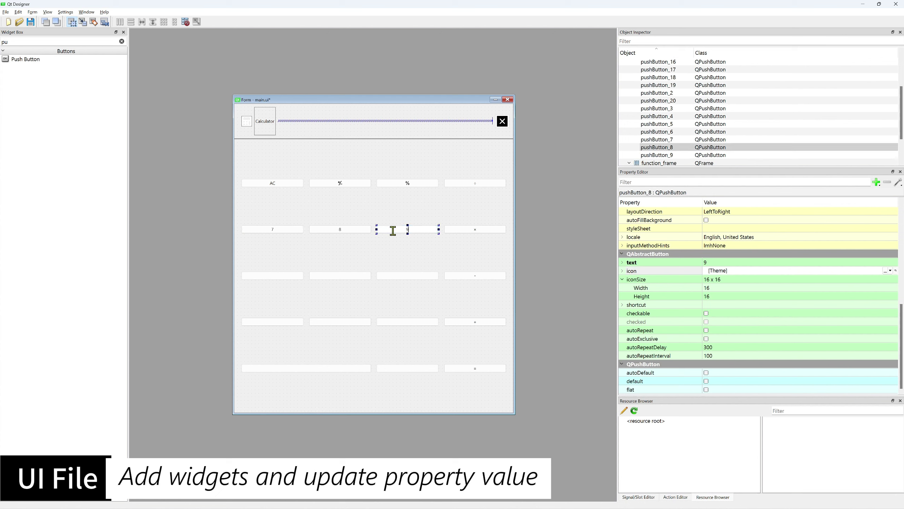
Label the first three buttons of the grid's third row 4, 5 and 6.
{"action": "double_click", "coordinate": [284, 274]}
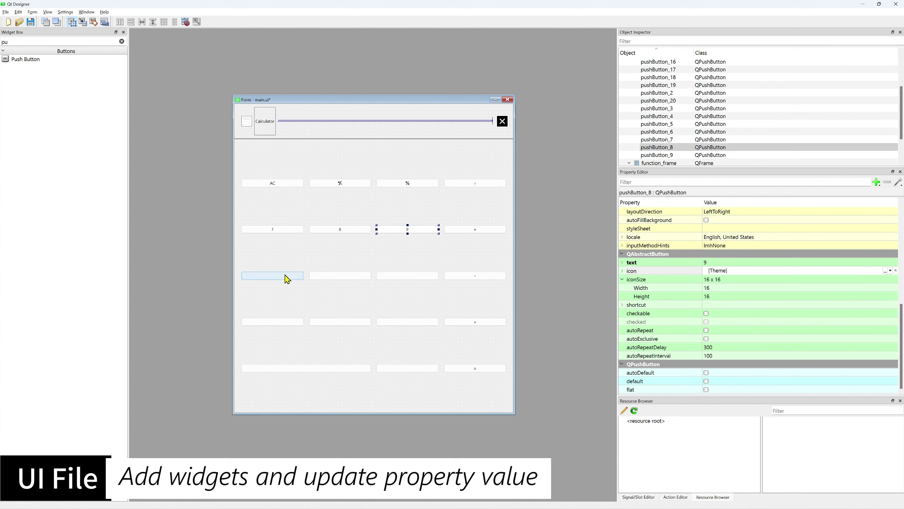
{"action": "double_click", "coordinate": [349, 281]}
{"action": "type", "text": "5"}
{"action": "double_click", "coordinate": [407, 278]}
{"action": "type", "text": "6"}
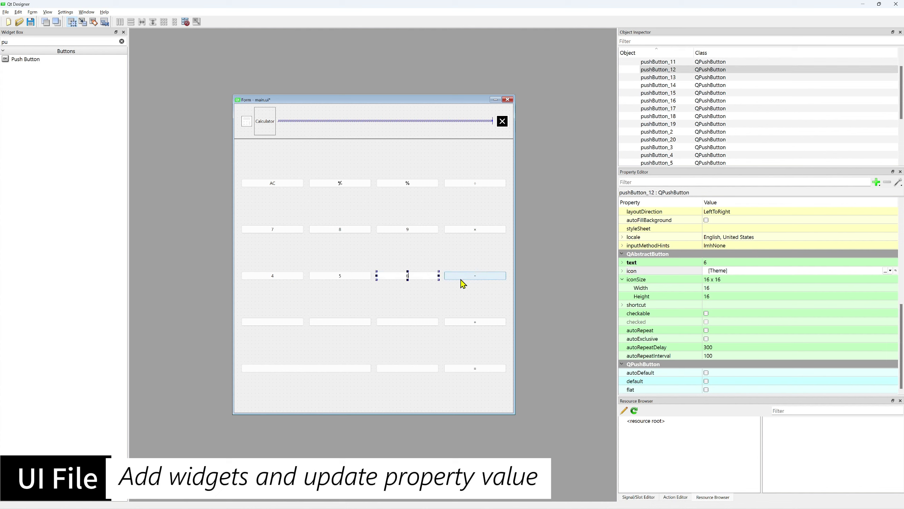
Label the first three buttons of the grid's fourth row 1, 2 and 3.
{"action": "double_click", "coordinate": [282, 320]}
{"action": "type", "text": "1"}
{"action": "double_click", "coordinate": [334, 324]}
{"action": "type", "text": "2"}
{"action": "double_click", "coordinate": [394, 325]}
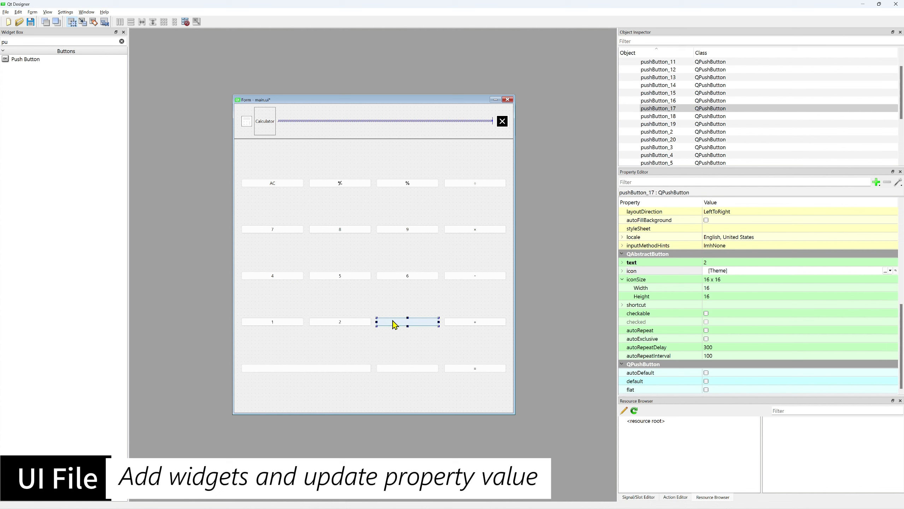
Label the wide button in the last row 0 and the button beside it with a decimal point.
{"action": "double_click", "coordinate": [327, 369]}
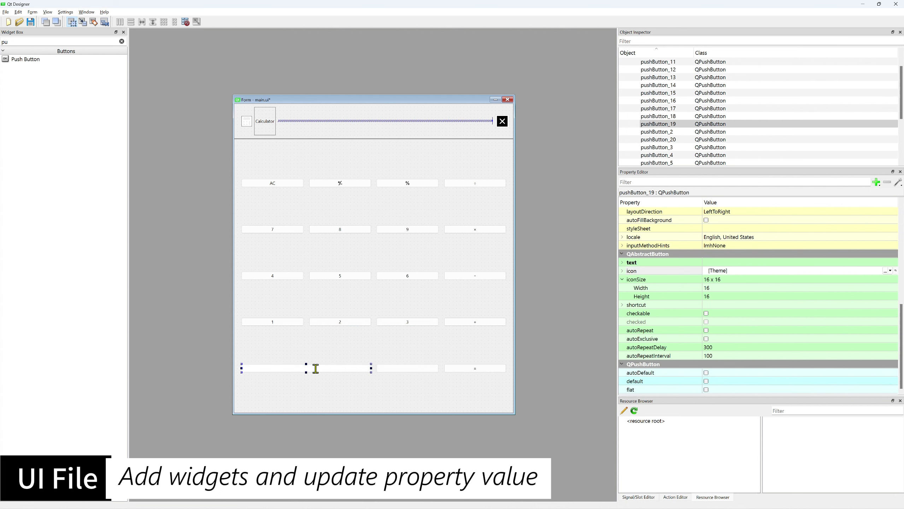
{"action": "type", "text": "0"}
{"action": "double_click", "coordinate": [408, 369]}
{"action": "type", "text": "."}
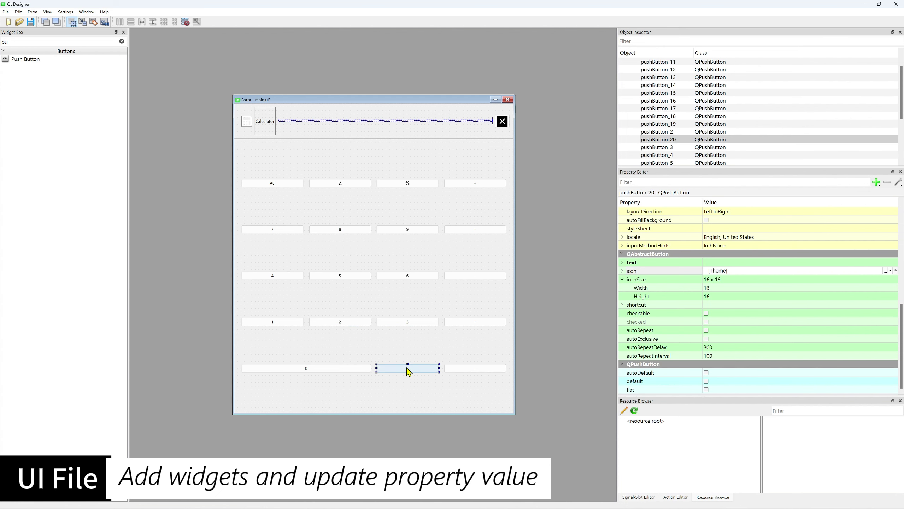
{"action": "left_click", "coordinate": [466, 403]}
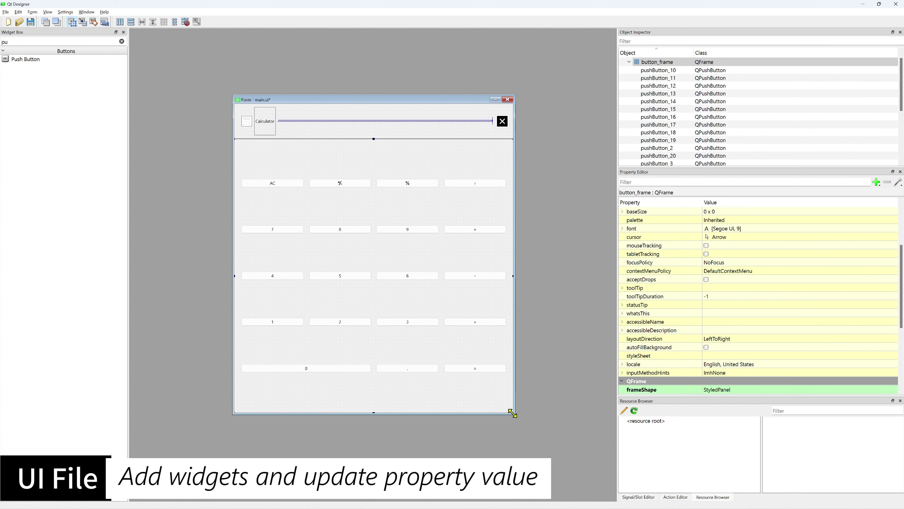
Rename the close button object in function_frame to close_btn.
{"action": "left_click", "coordinate": [502, 121]}
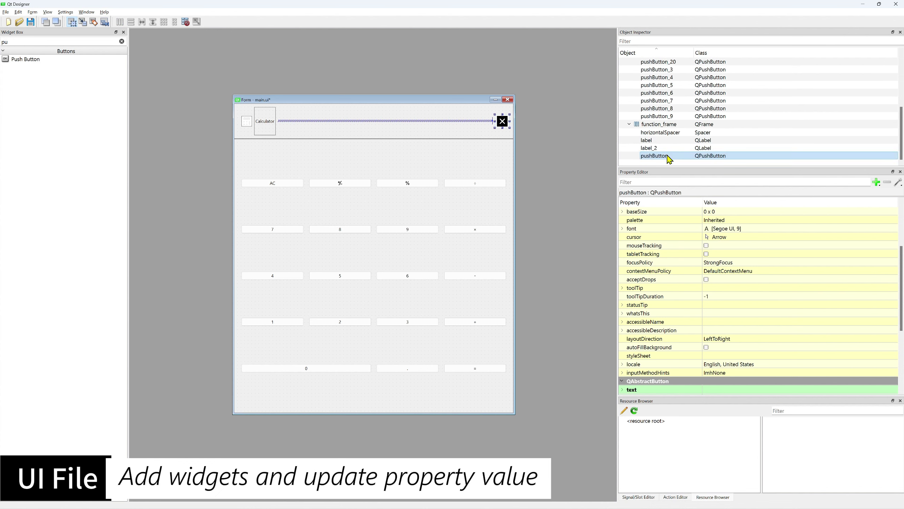
{"action": "double_click", "coordinate": [670, 155]}
{"action": "type", "text": "close"}
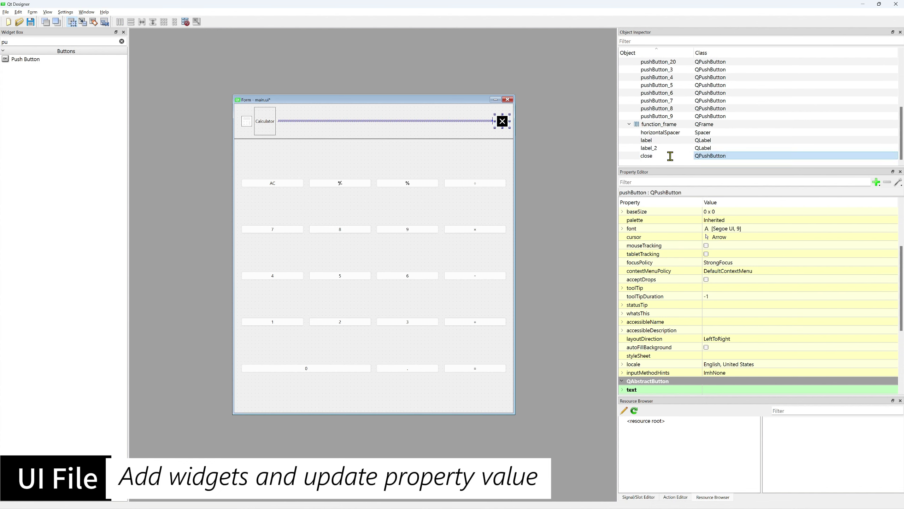
{"action": "type", "text": "_btn"}
{"action": "key", "text": "Return"}
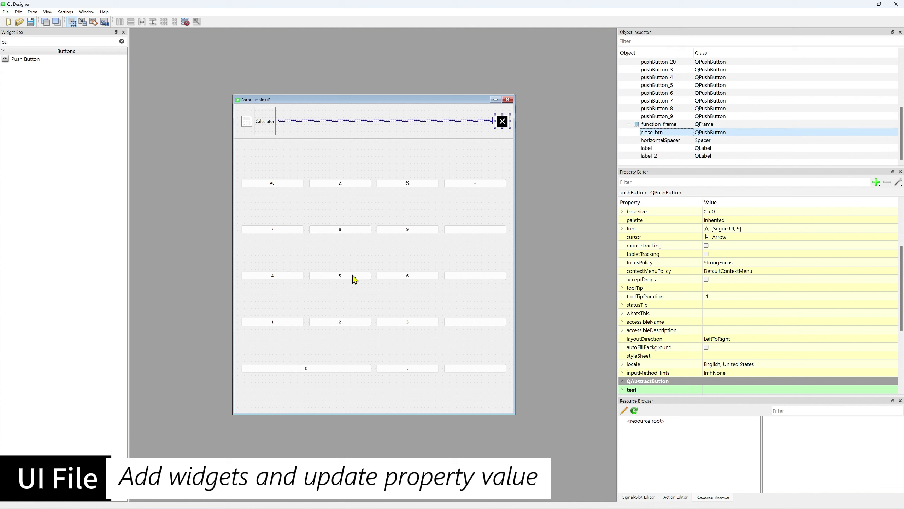
Rename the object of the wide 0 button to zero_btn.
{"action": "left_click", "coordinate": [337, 369]}
{"action": "double_click", "coordinate": [672, 62]}
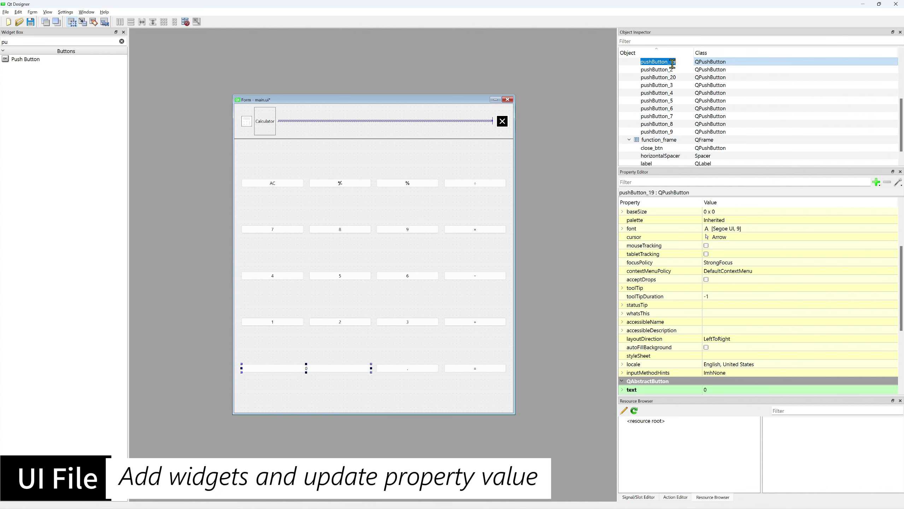
{"action": "type", "text": "zero_btn"}
{"action": "key", "text": "Return"}
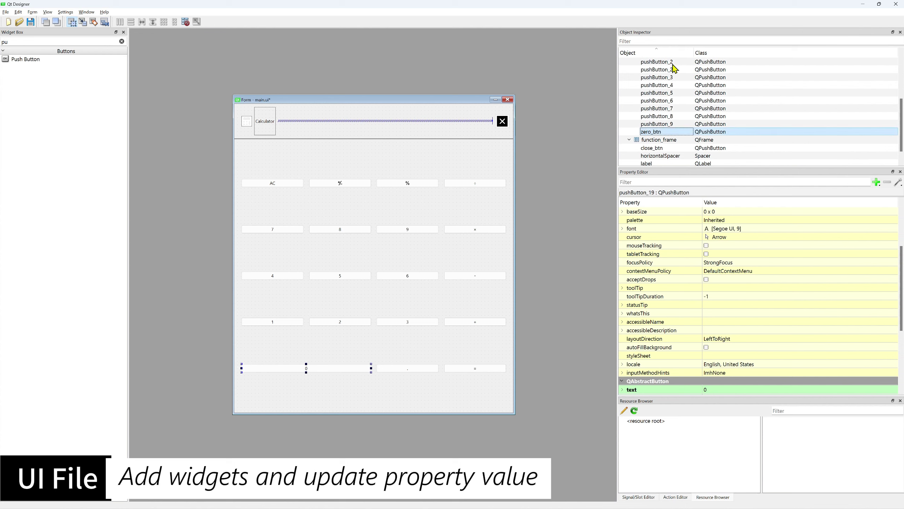
Add a string dynamic property named class to the AC button and set its value to btn_group_1.
{"action": "scroll", "coordinate": [692, 263], "scroll_direction": "down", "scroll_amount": 5}
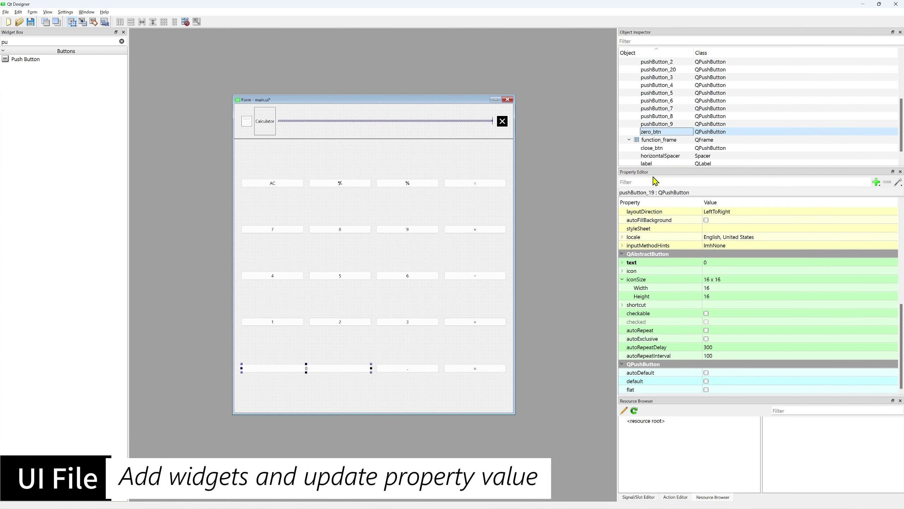
{"action": "left_click_drag", "start_coordinate": [659, 168], "coordinate": [659, 121]}
{"action": "left_click", "coordinate": [296, 184]}
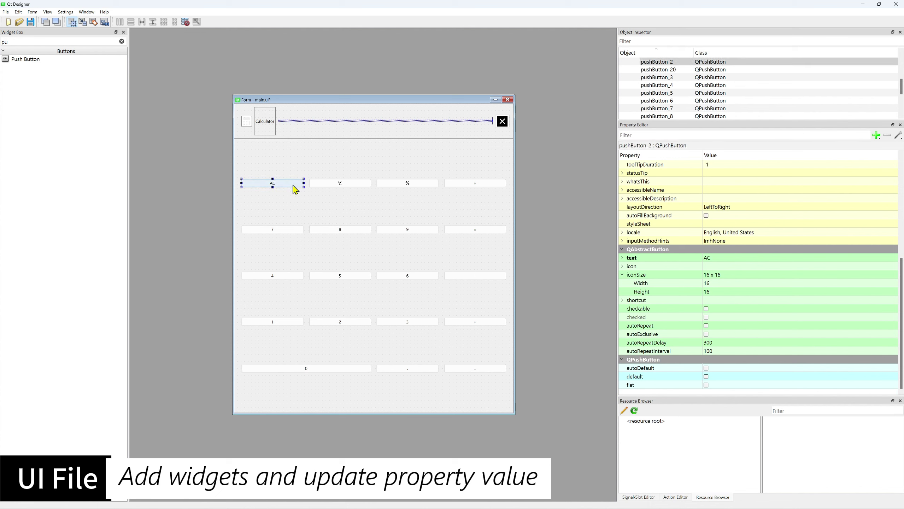
{"action": "left_click", "coordinate": [876, 135]}
{"action": "left_click", "coordinate": [887, 148]}
{"action": "type", "text": "class"}
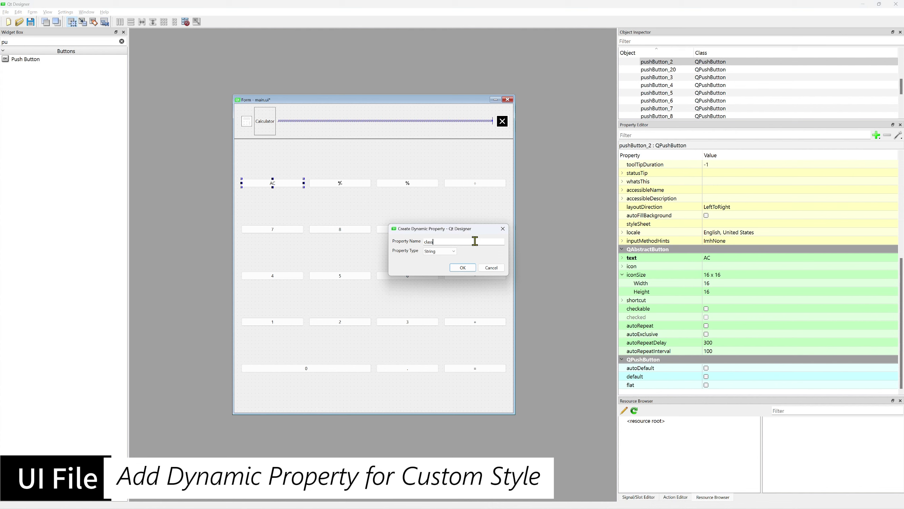
{"action": "key", "text": "Return"}
{"action": "left_click", "coordinate": [718, 383]}
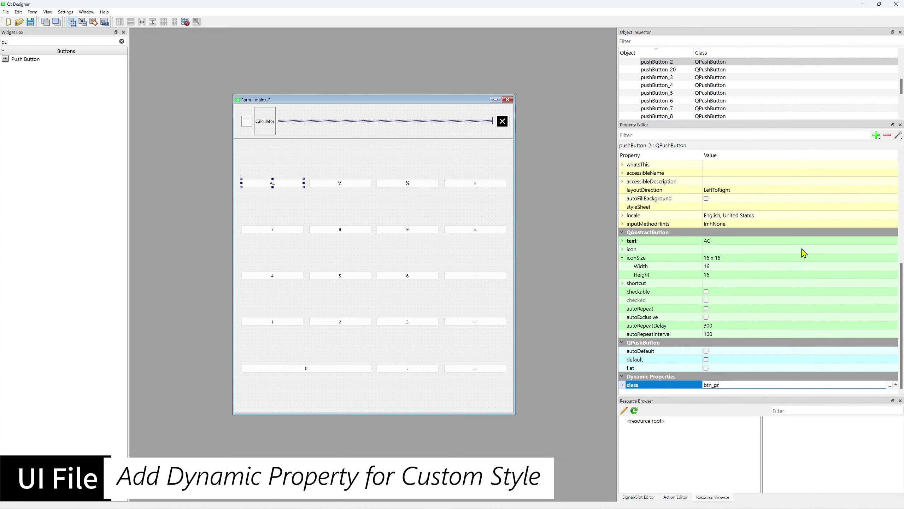
{"action": "key", "text": "Return"}
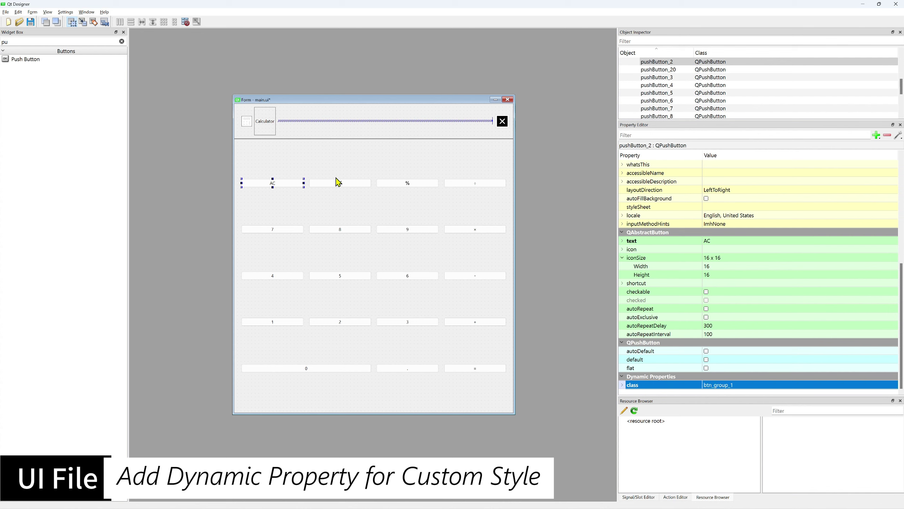
Add a string dynamic property named class with the value btn_group_1 to the plus-minus button.
{"action": "left_click", "coordinate": [337, 182]}
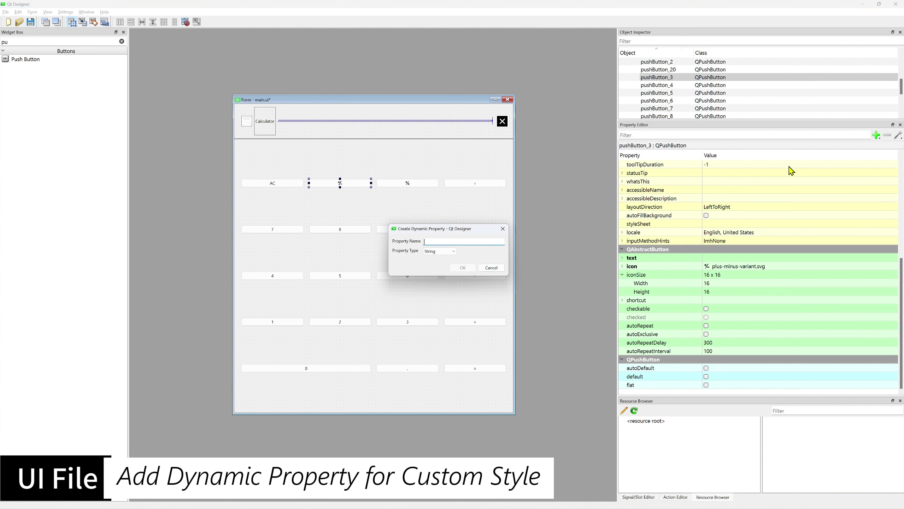
{"action": "left_click", "coordinate": [875, 135]}
{"action": "type", "text": "class"}
{"action": "key", "text": "Return"}
{"action": "left_click", "coordinate": [713, 383]}
{"action": "type", "text": "btn_group_1"}
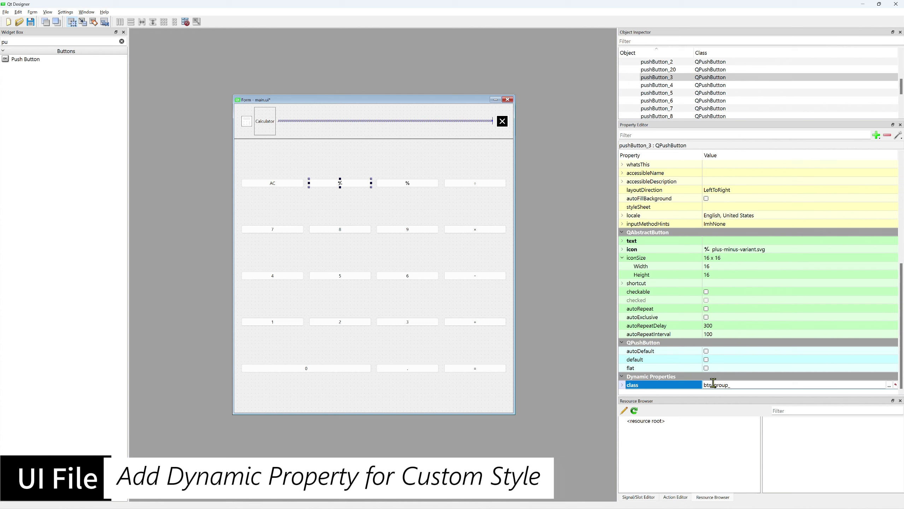
{"action": "key", "text": "Return"}
Add a string dynamic property named class with the value btn_group_1 to the percent button.
{"action": "left_click", "coordinate": [419, 184]}
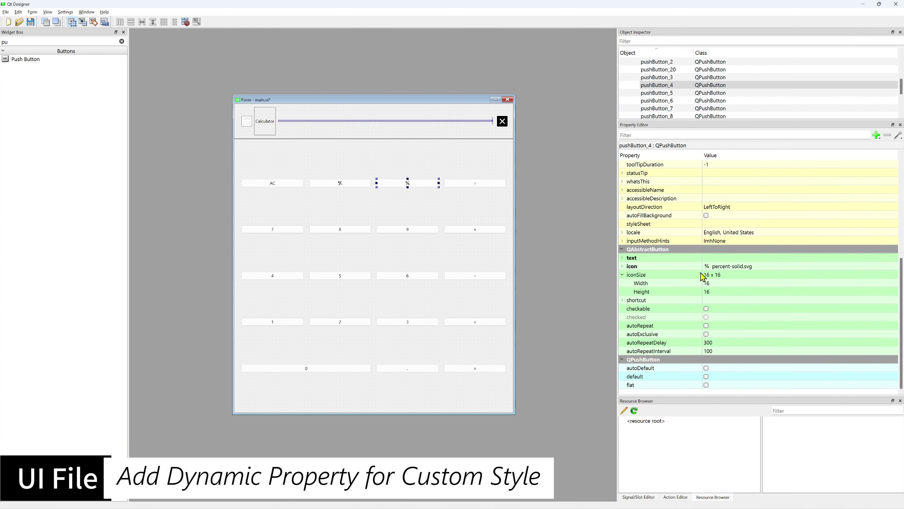
{"action": "left_click", "coordinate": [876, 136]}
{"action": "left_click", "coordinate": [883, 144]}
{"action": "type", "text": "c"}
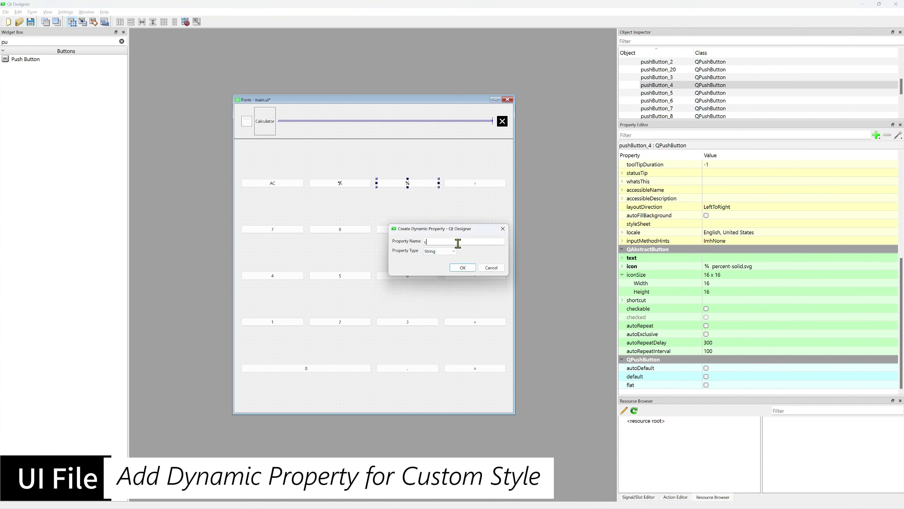
{"action": "type", "text": "lass"}
{"action": "key", "text": "Return"}
{"action": "left_click", "coordinate": [723, 384]}
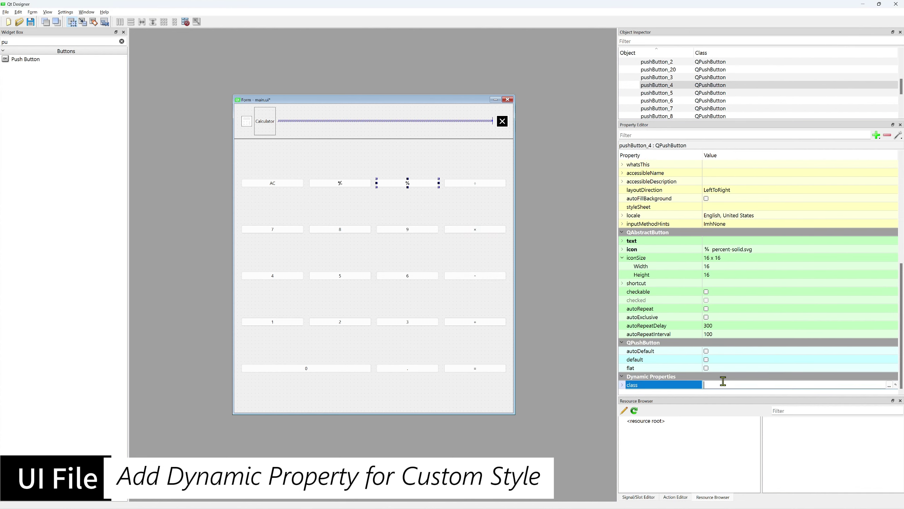
{"action": "type", "text": "btn_group_1"}
{"action": "key", "text": "Return"}
Add a string dynamic property named class with the value btn_group_2 to the divide button.
{"action": "left_click", "coordinate": [475, 183]}
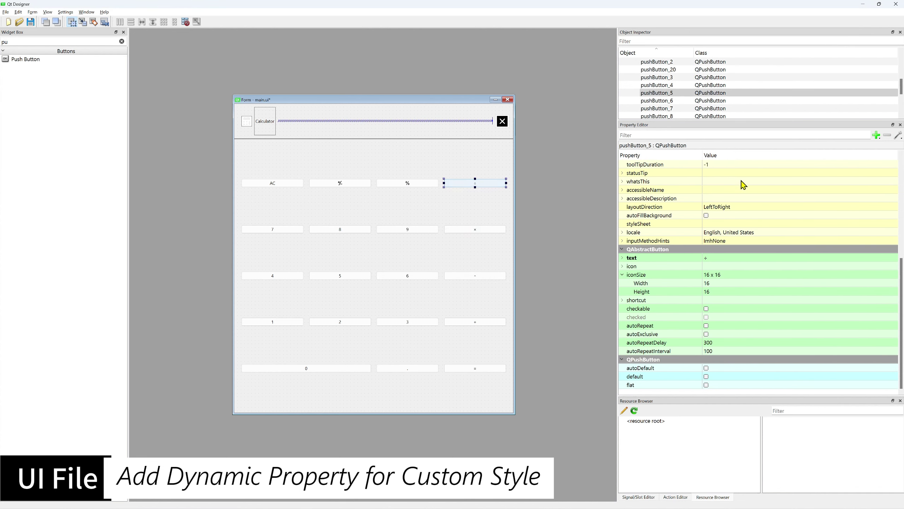
{"action": "left_click", "coordinate": [876, 136]}
{"action": "left_click", "coordinate": [883, 144]}
{"action": "type", "text": "clas"}
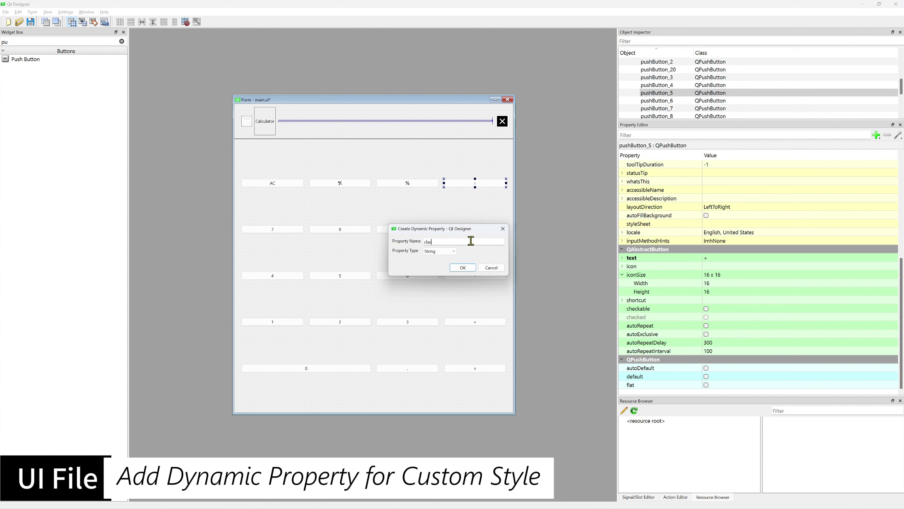
{"action": "type", "text": "s"}
{"action": "key", "text": "Return"}
{"action": "left_click", "coordinate": [719, 384]}
{"action": "type", "text": "btn_group_"}
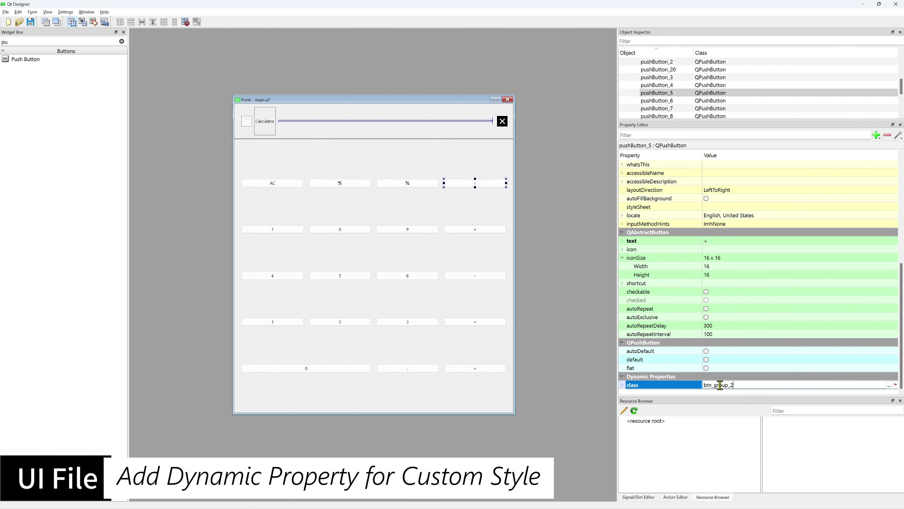
{"action": "key", "text": "Return"}
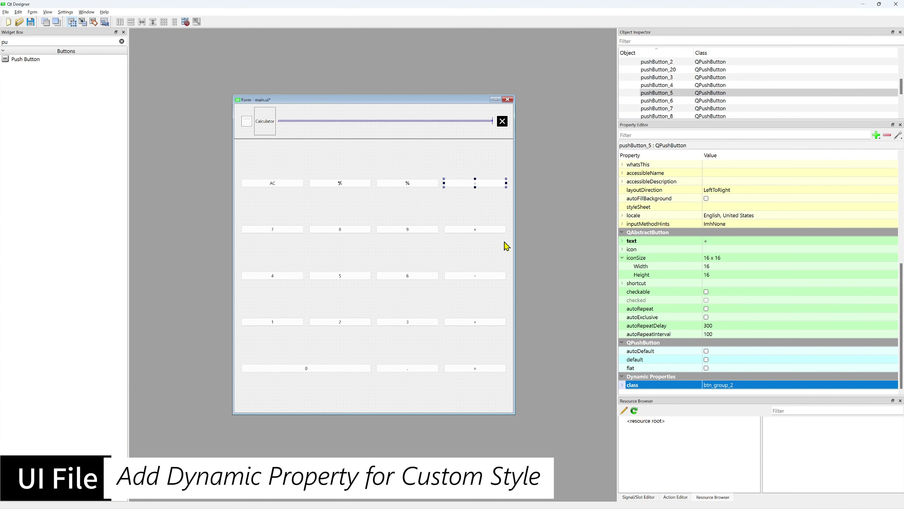
Add a string dynamic property named class with the value btn_group_2 to the multiply button.
{"action": "left_click", "coordinate": [498, 229]}
{"action": "left_click", "coordinate": [876, 134]}
{"action": "left_click", "coordinate": [884, 143]}
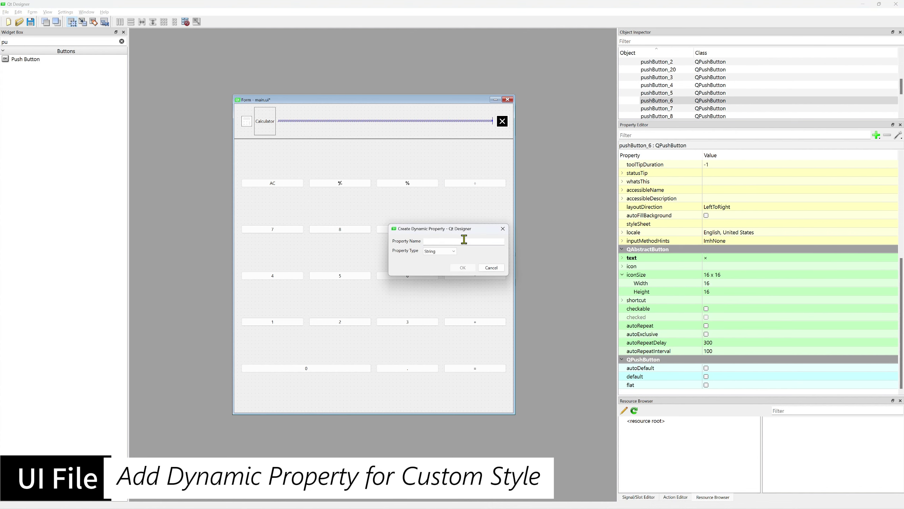
{"action": "type", "text": "class"}
{"action": "key", "text": "Return"}
{"action": "left_click", "coordinate": [729, 385]}
{"action": "type", "text": "btn_group_"}
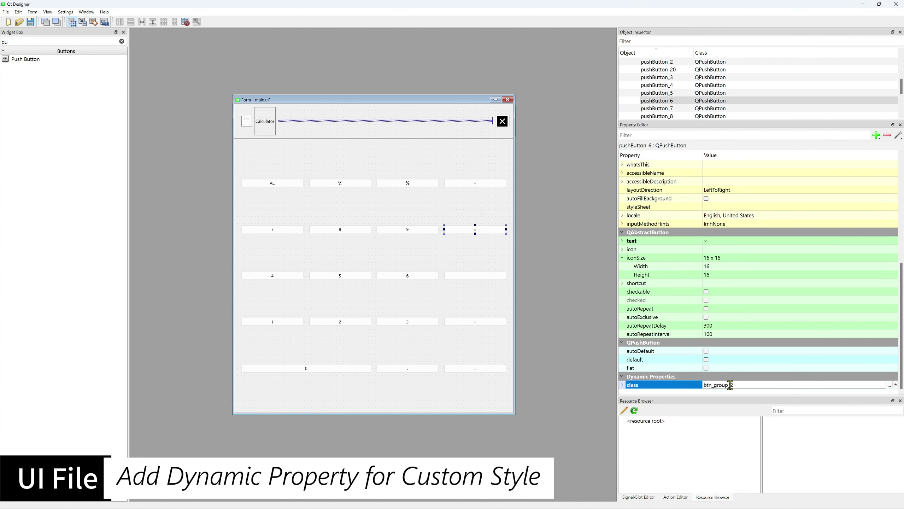
{"action": "type", "text": "2"}
{"action": "key", "text": "Return"}
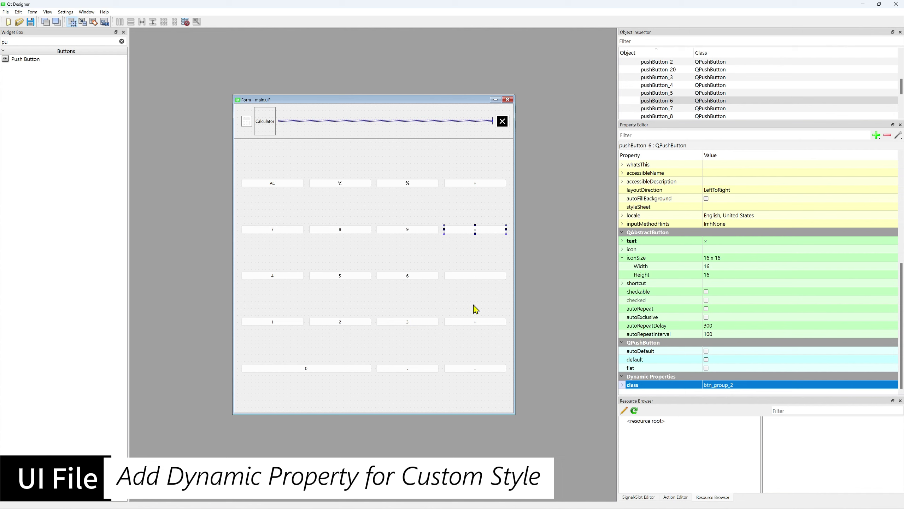
Add a string dynamic property named class with the value btn_group_2 to the minus button.
{"action": "left_click", "coordinate": [476, 277]}
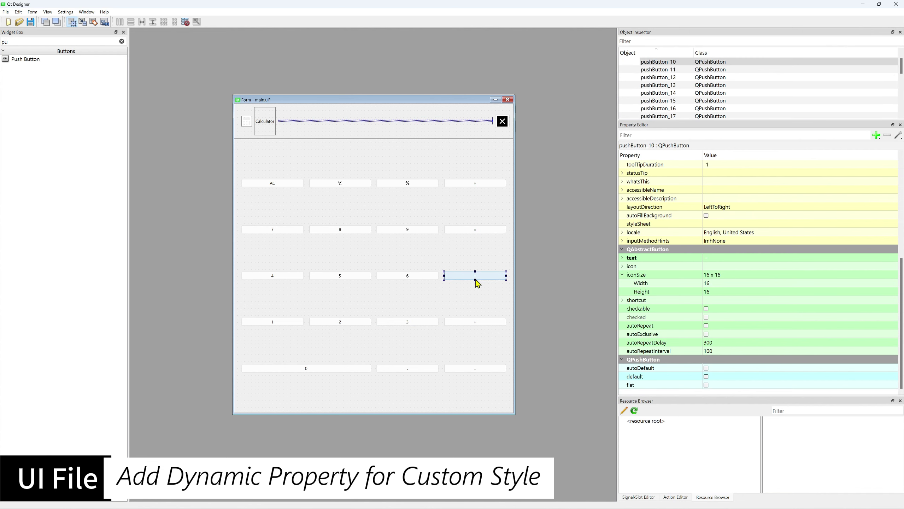
{"action": "left_click", "coordinate": [876, 136]}
{"action": "left_click", "coordinate": [879, 146]}
{"action": "type", "text": "class"}
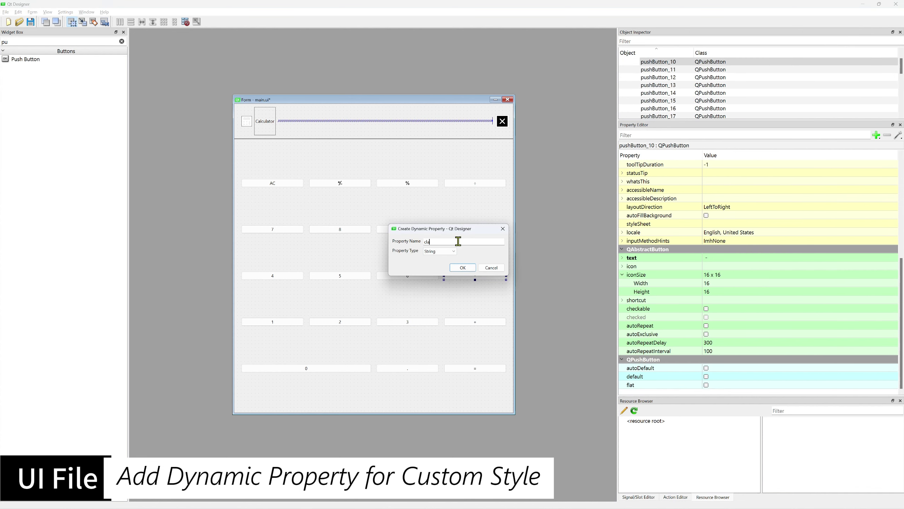
{"action": "key", "text": "Return"}
{"action": "type", "text": "btn_group_2"}
{"action": "key", "text": "Return"}
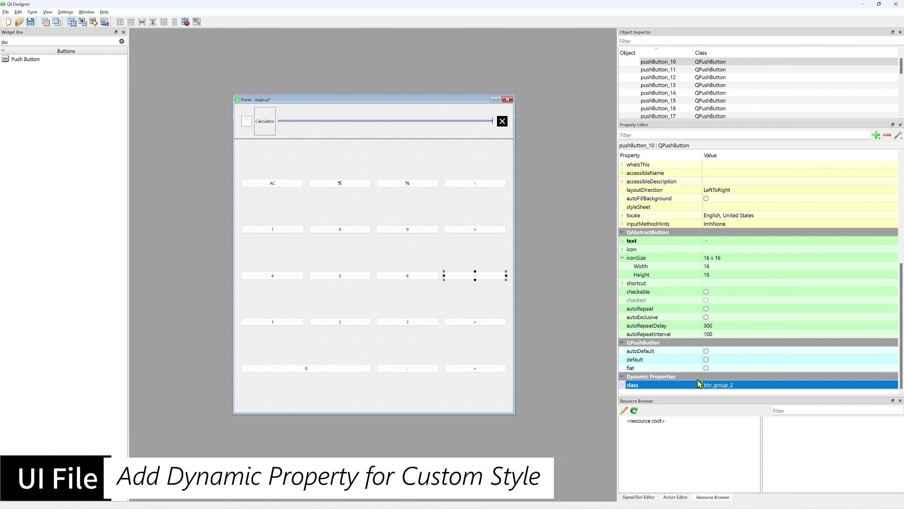
Add a string dynamic property named class with the value btn_group_2 to the plus button.
{"action": "left_click", "coordinate": [470, 325]}
{"action": "left_click", "coordinate": [876, 136]}
{"action": "left_click", "coordinate": [879, 146]}
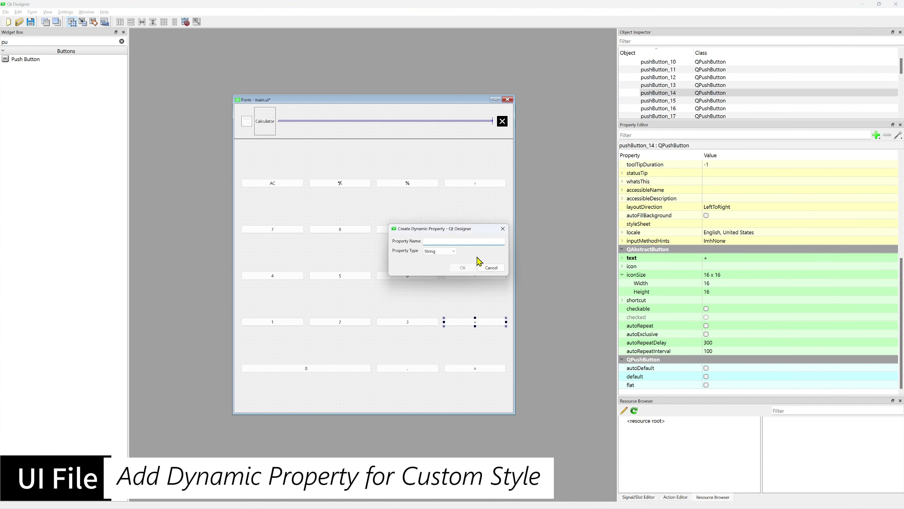
{"action": "type", "text": "btn_group_2"}
{"action": "key", "text": "BackSpace"}
{"action": "key", "text": "BackSpace"}
{"action": "key", "text": "BackSpace"}
{"action": "key", "text": "BackSpace"}
{"action": "key", "text": "BackSpace"}
{"action": "key", "text": "BackSpace"}
{"action": "key", "text": "BackSpace"}
{"action": "key", "text": "BackSpace"}
{"action": "type", "text": "class"}
{"action": "key", "text": "Return"}
{"action": "type", "text": "btn_group_2"}
{"action": "key", "text": "Return"}
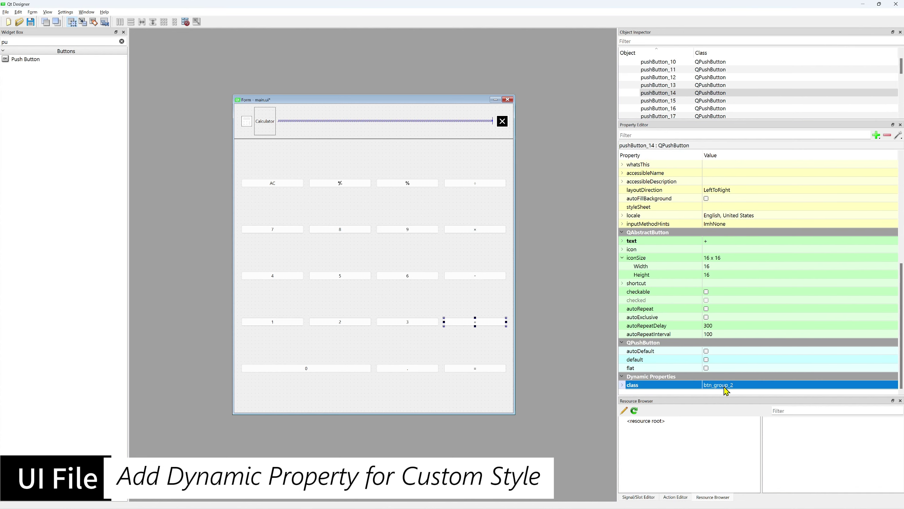
Add a string dynamic property named class with the value btn_group_2 to the equals button.
{"action": "left_click", "coordinate": [477, 368]}
{"action": "left_click", "coordinate": [876, 135]}
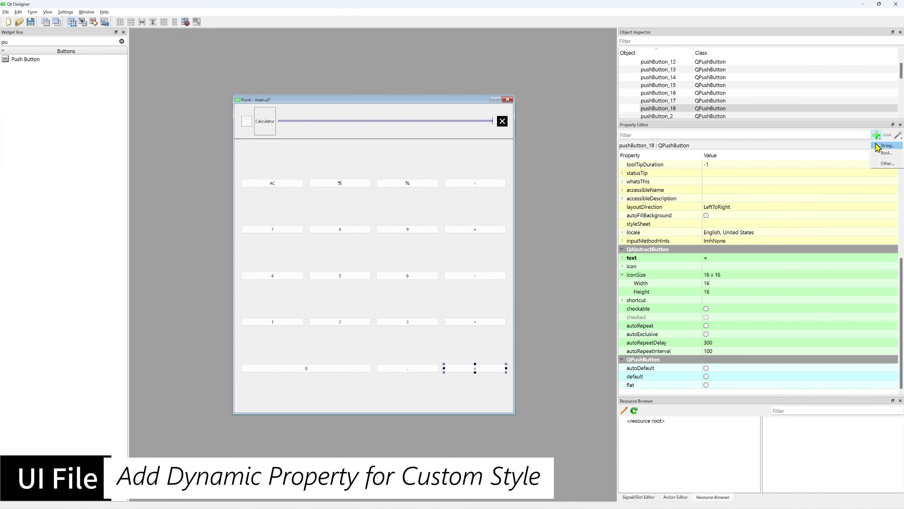
{"action": "left_click", "coordinate": [880, 146]}
{"action": "type", "text": "class"}
{"action": "key", "text": "Return"}
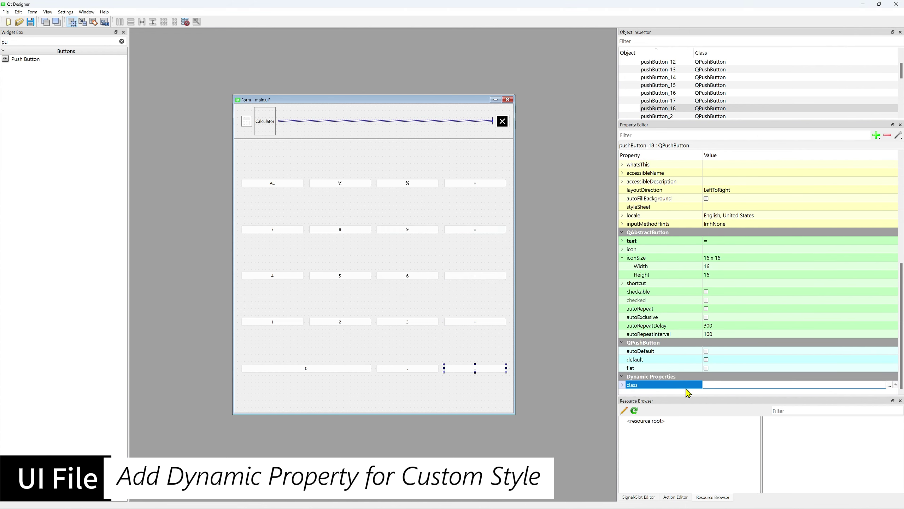
{"action": "type", "text": "btn_group_2"}
{"action": "key", "text": "Return"}
Add a Line Edit above the calculator buttons, stretch it across all four columns and set its text to 0.
{"action": "left_click", "coordinate": [121, 41]}
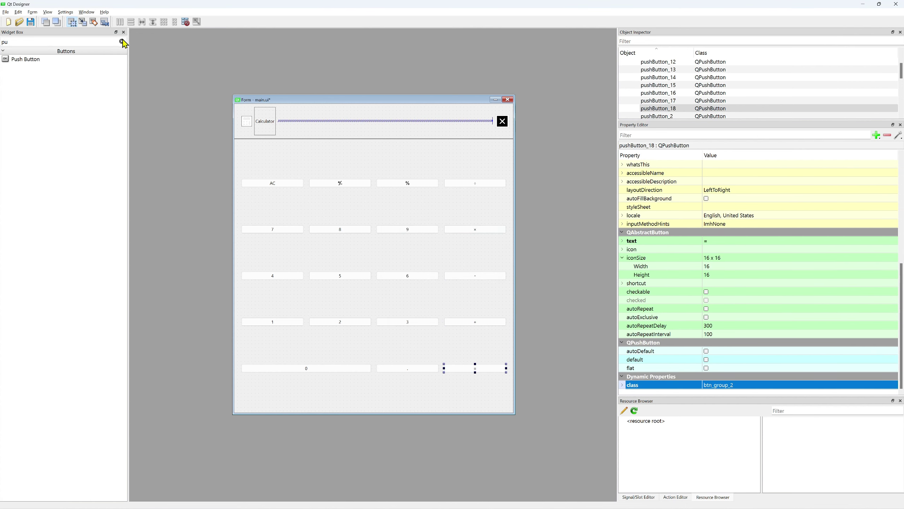
{"action": "type", "text": "li"}
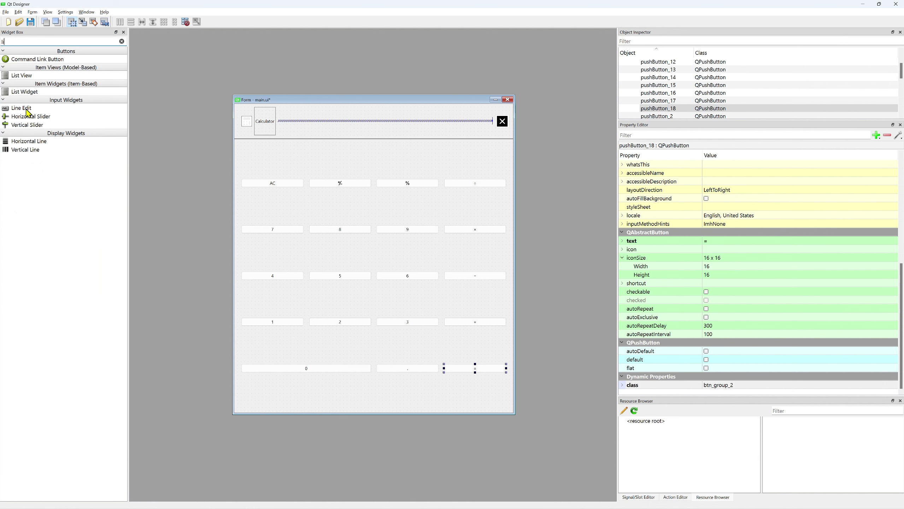
{"action": "left_click_drag", "start_coordinate": [29, 108], "coordinate": [336, 148]}
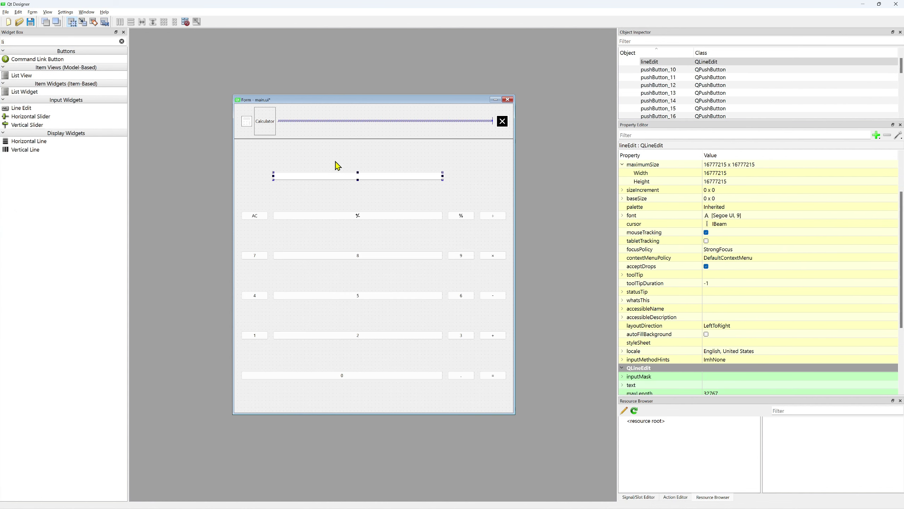
{"action": "left_click_drag", "start_coordinate": [277, 184], "coordinate": [246, 175]}
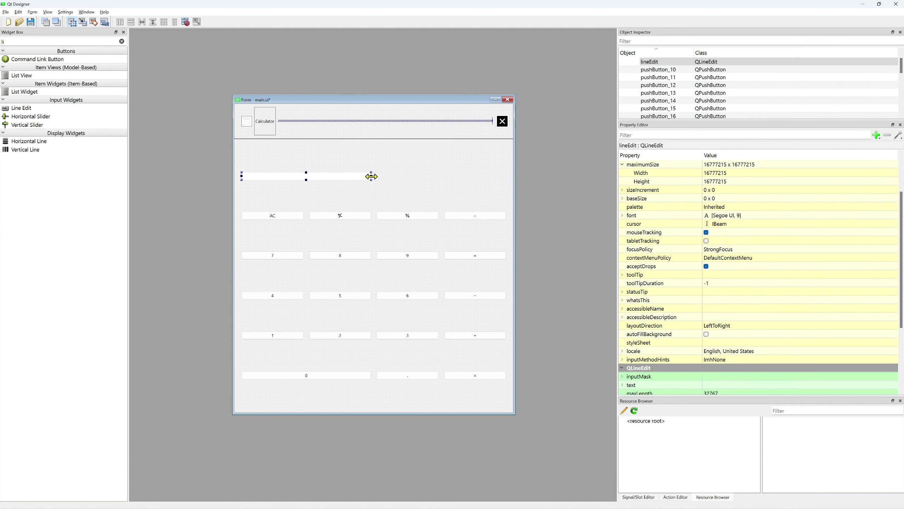
{"action": "left_click_drag", "start_coordinate": [371, 176], "coordinate": [506, 180]}
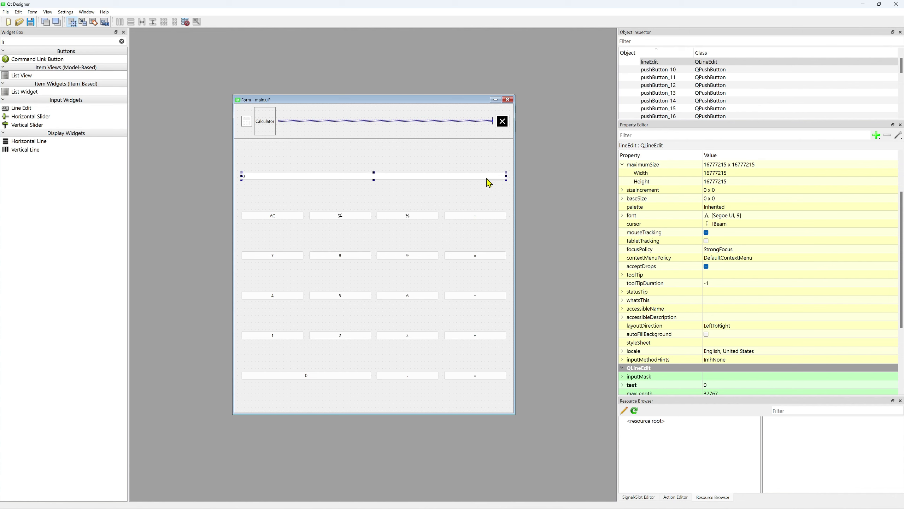
Set the line edit's horizontal alignment to AlignRight and disable the line edit.
{"action": "scroll", "coordinate": [756, 245], "scroll_direction": "down", "scroll_amount": 2}
{"action": "left_click", "coordinate": [743, 334]}
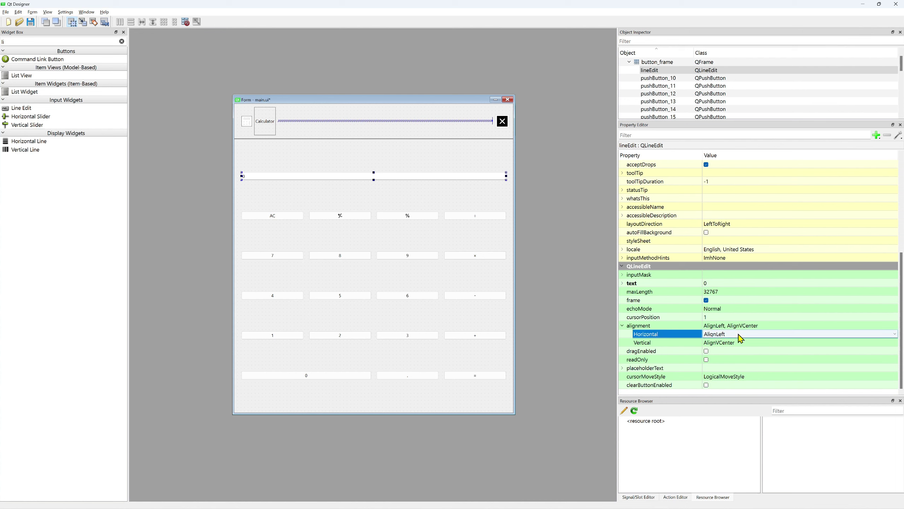
{"action": "left_click", "coordinate": [742, 335]}
{"action": "left_click", "coordinate": [733, 358]}
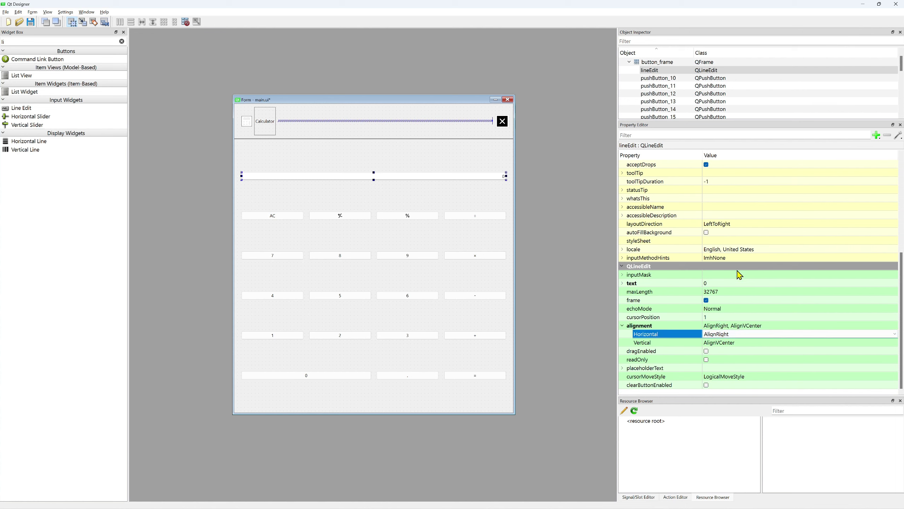
{"action": "scroll", "coordinate": [722, 166], "scroll_direction": "up", "scroll_amount": 6}
{"action": "left_click", "coordinate": [715, 189]}
{"action": "left_click", "coordinate": [706, 189]}
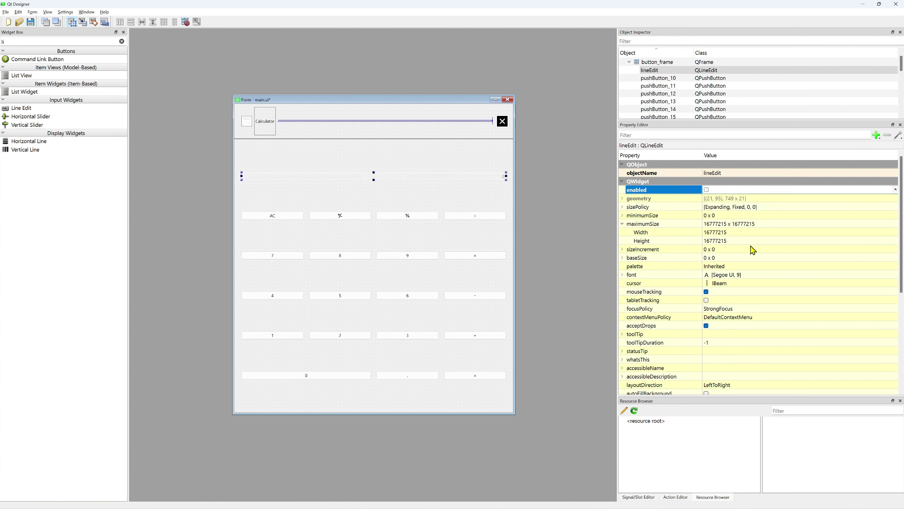
Save main.ui and preview the calculator form.
{"action": "left_click", "coordinate": [462, 198]}
{"action": "key", "text": "ctrl+r"}
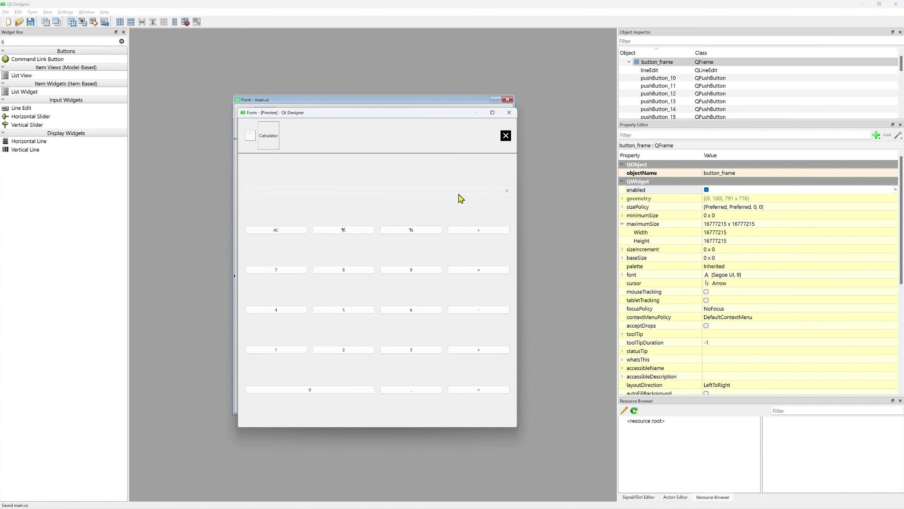